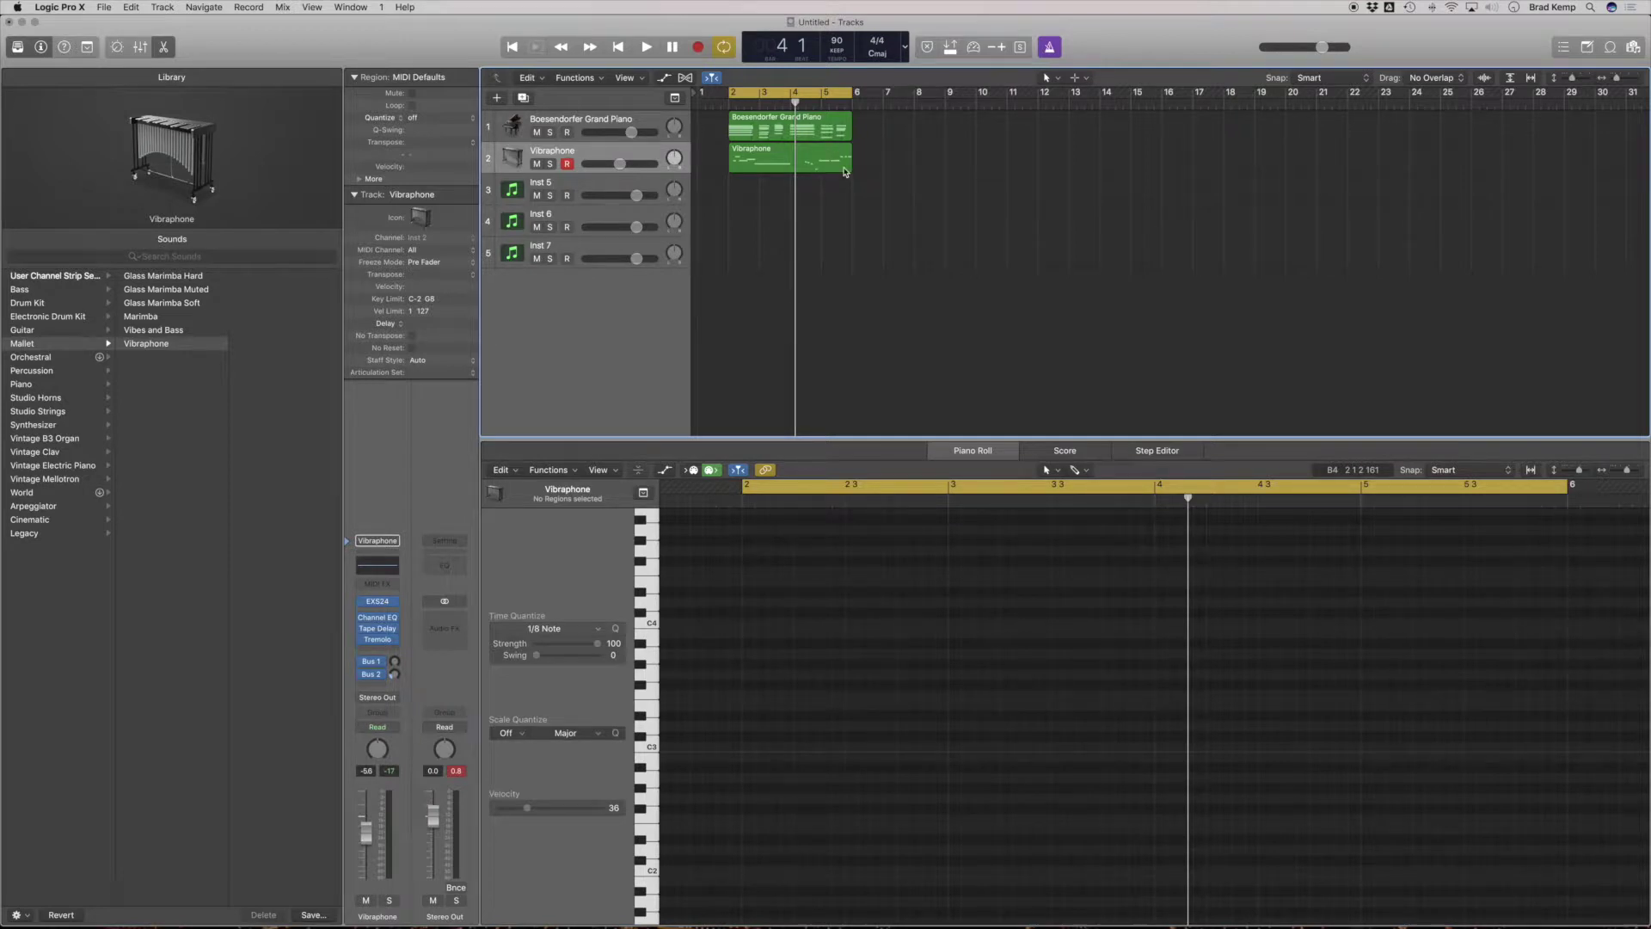
Play the piano and vibraphone parts from bar 2, then hide the editor and select Inst 5
{"action": "key", "text": "space"}
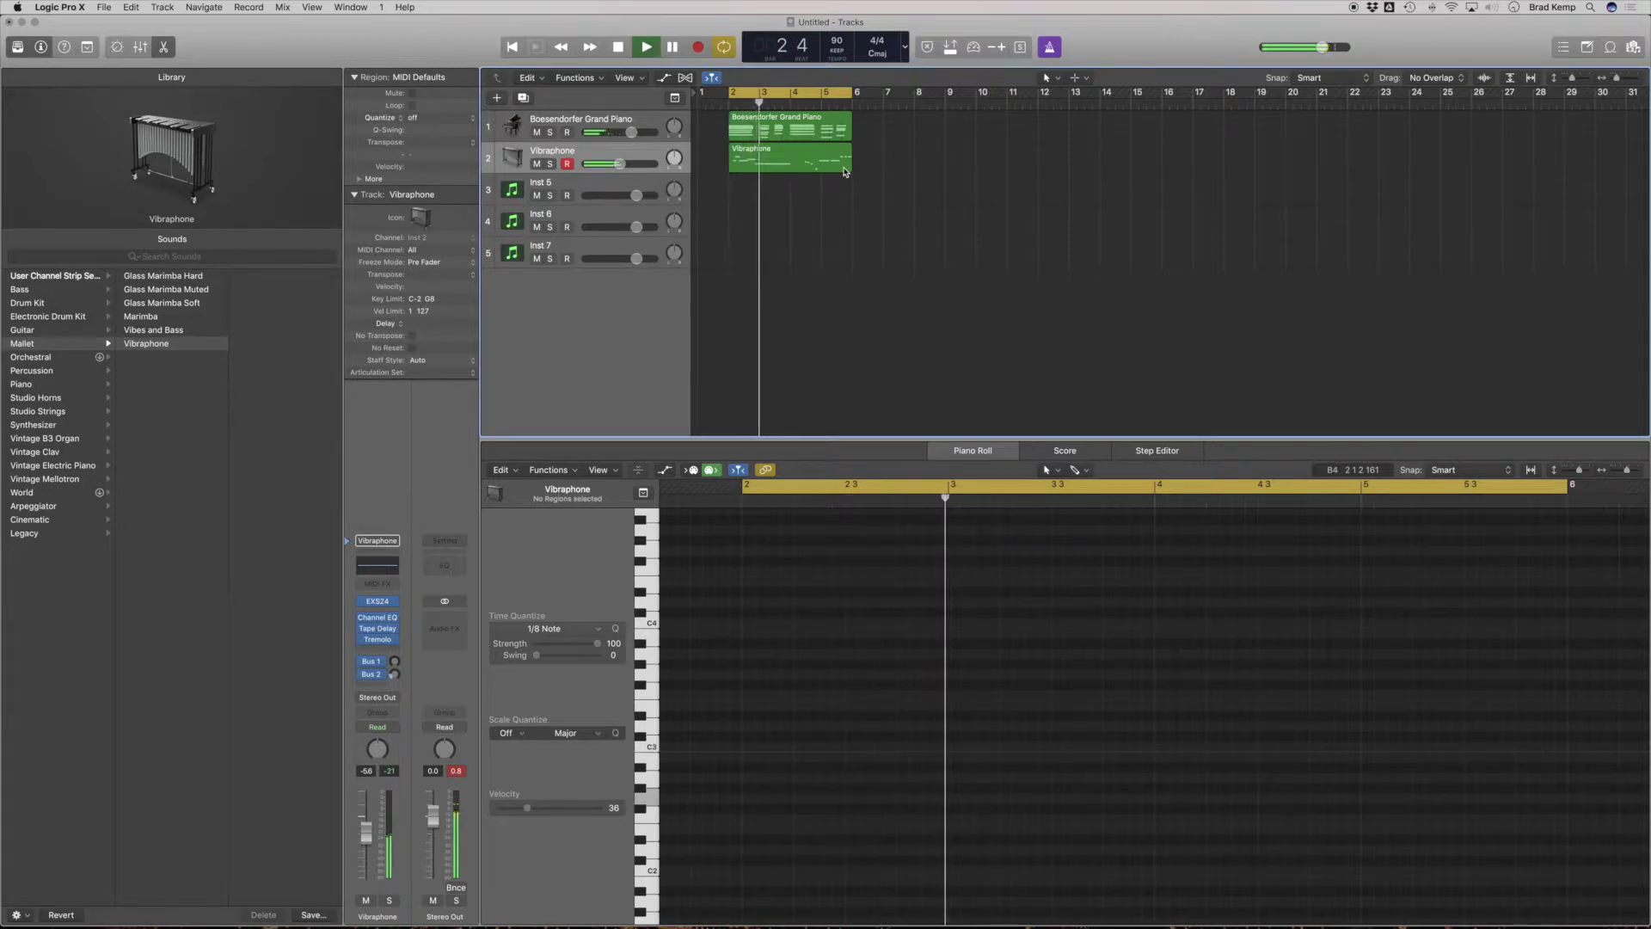
{"action": "key", "text": "space"}
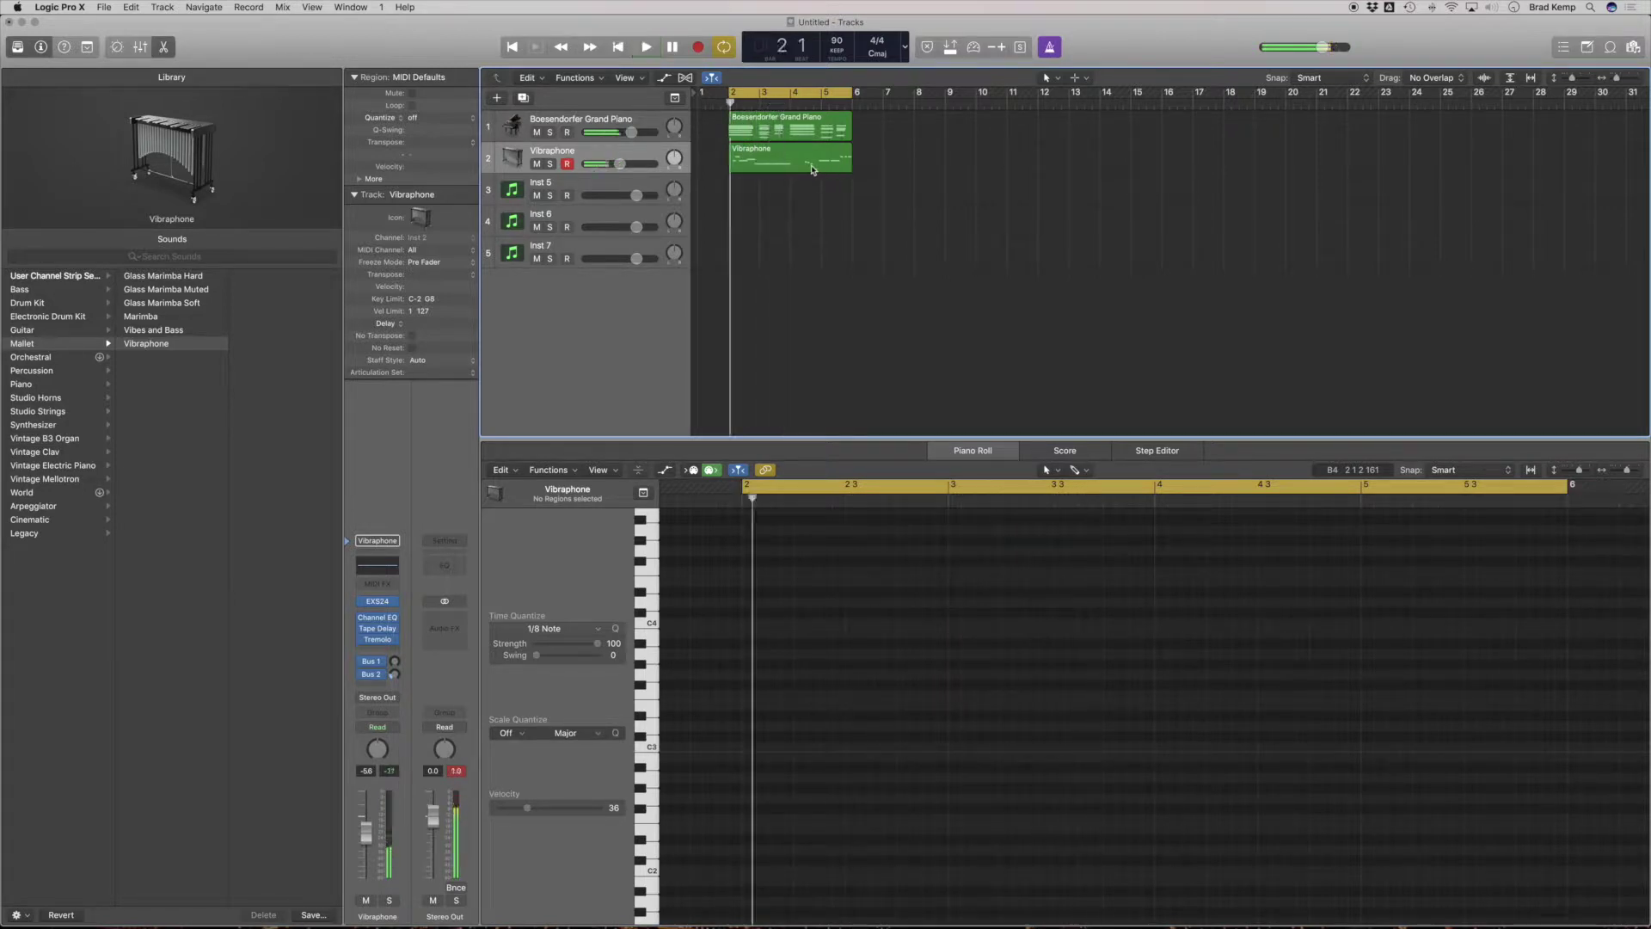
{"action": "key", "text": "e"}
{"action": "key", "text": "Down"}
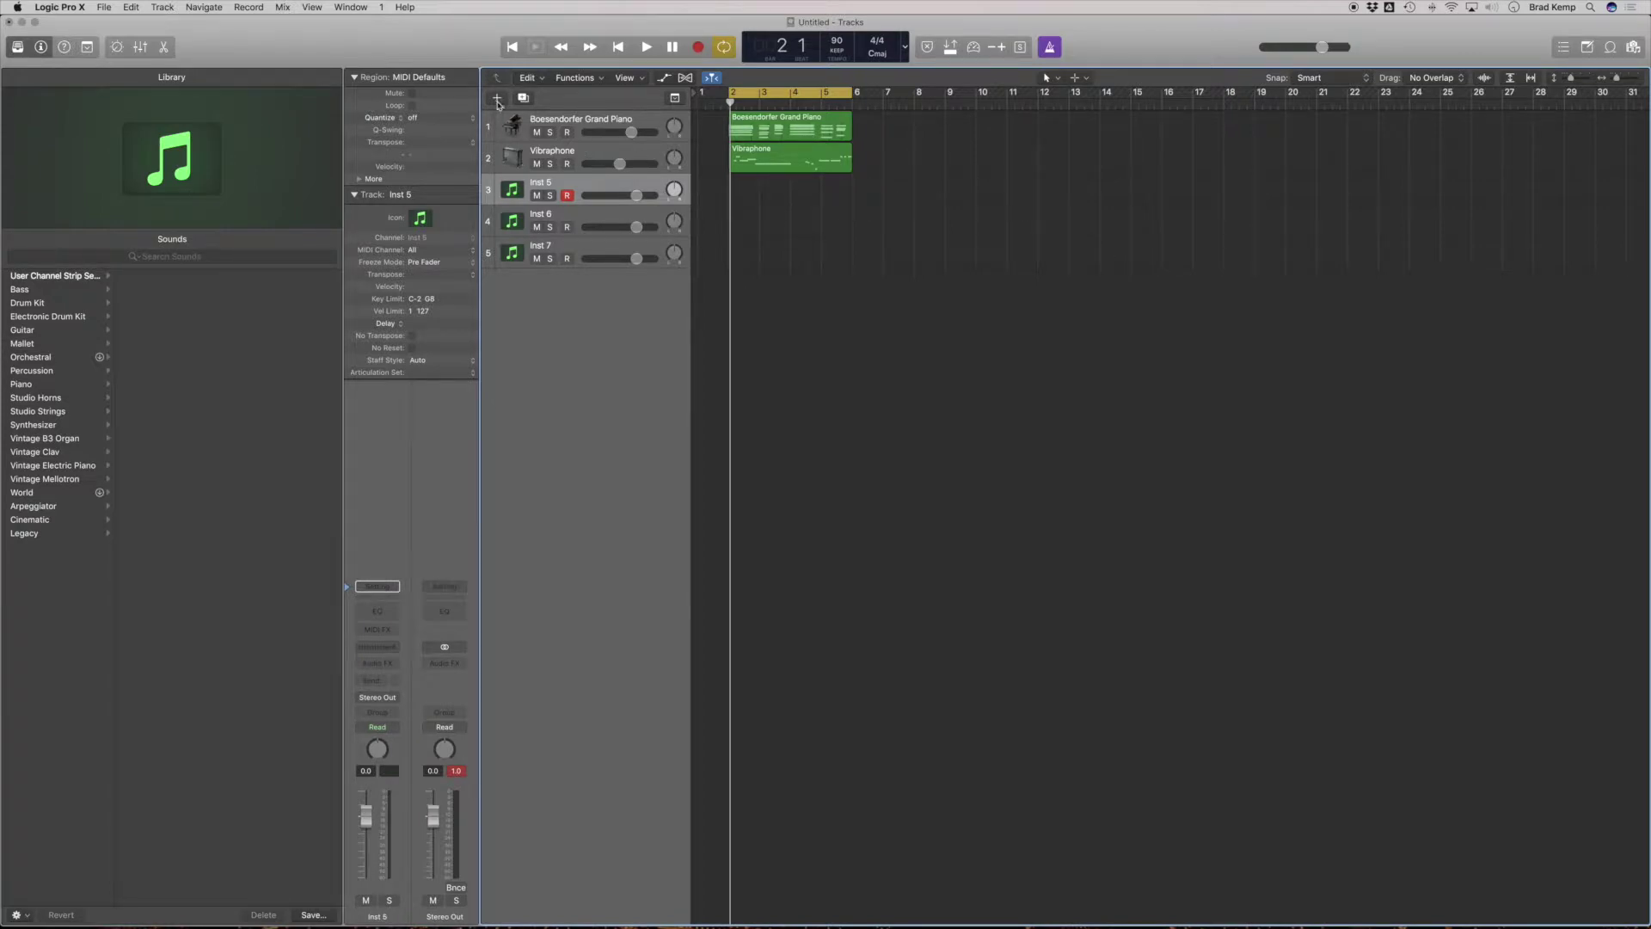
Create a new audio track, Audio 1, with its input set to Input 2
{"action": "left_click", "coordinate": [496, 100]}
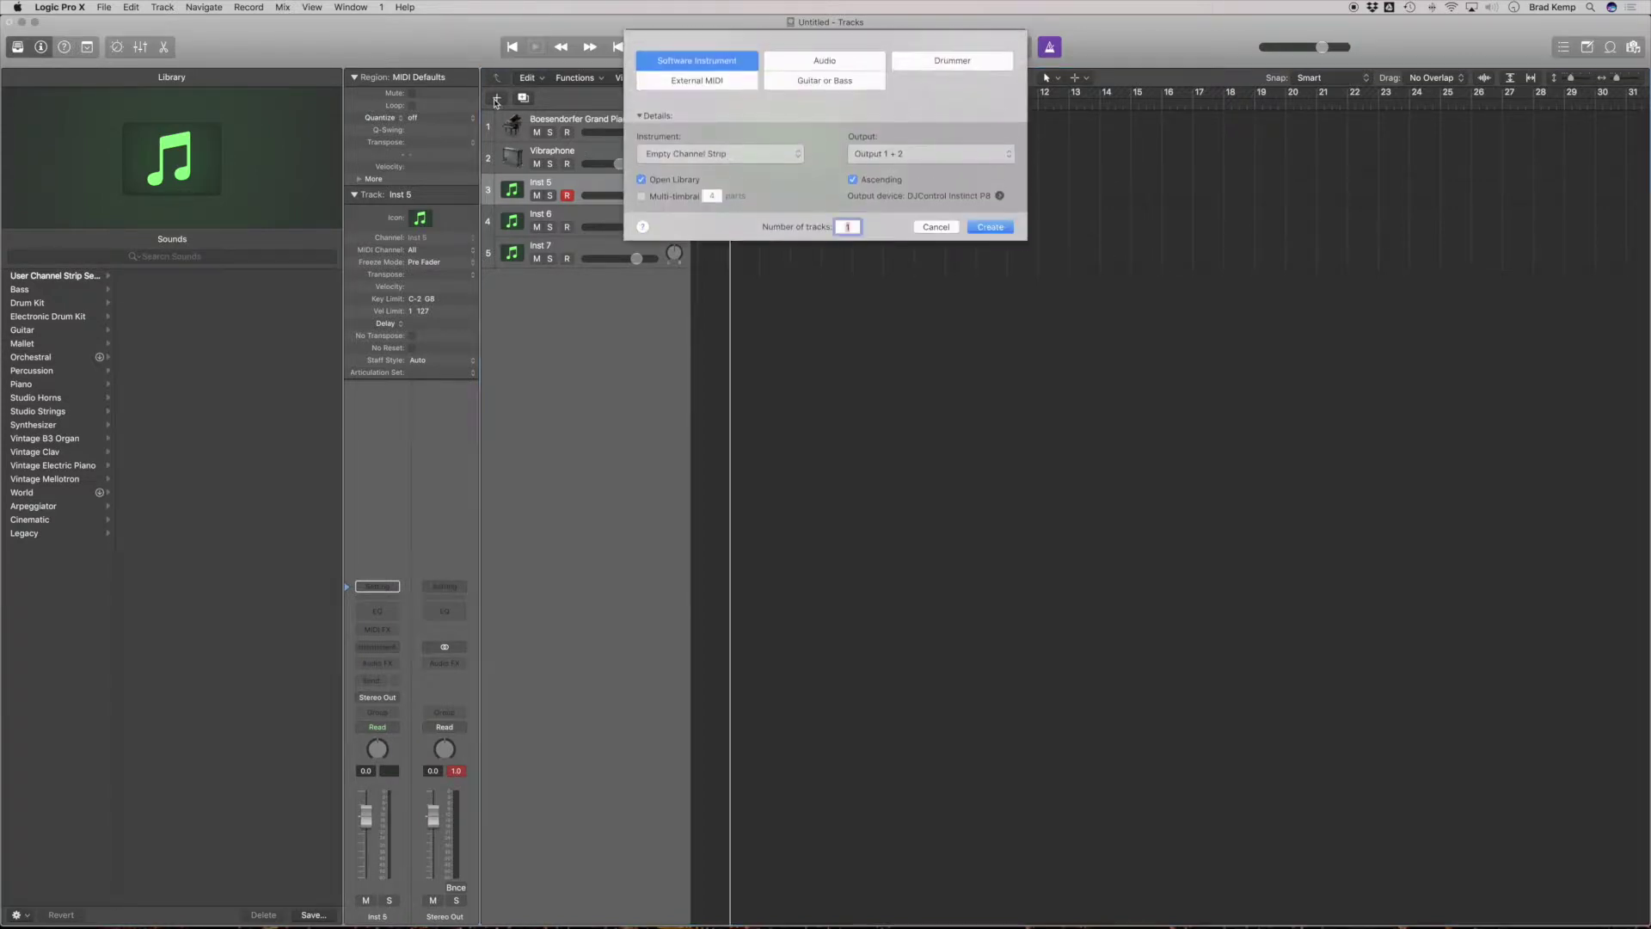
{"action": "left_click", "coordinate": [870, 68]}
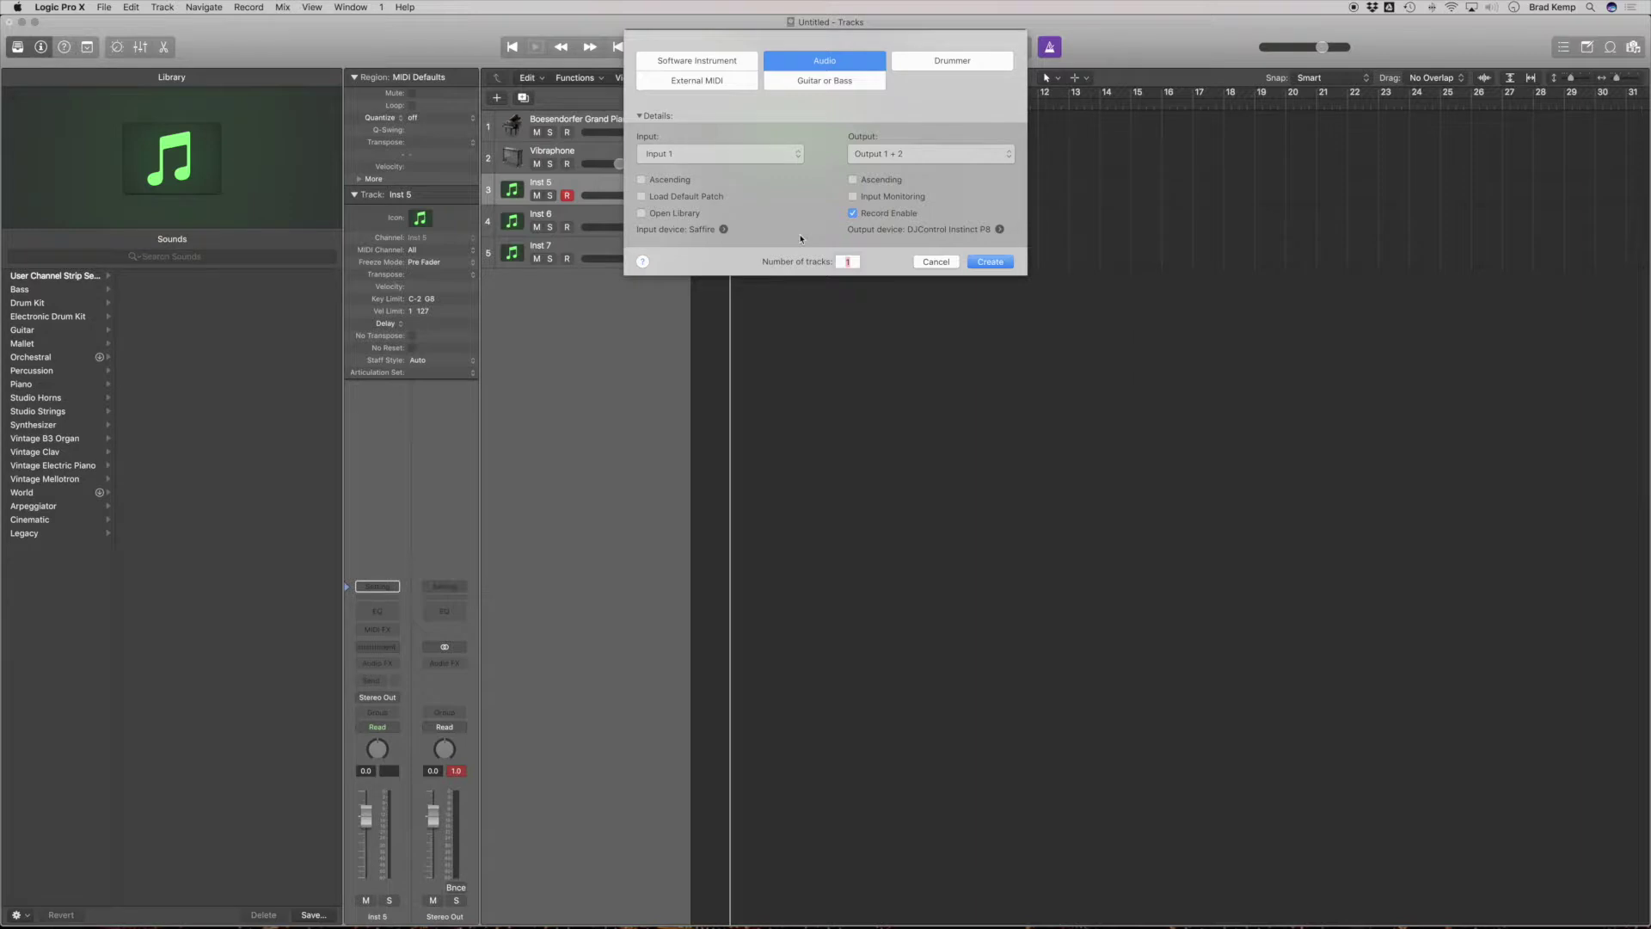
{"action": "left_click", "coordinate": [709, 160]}
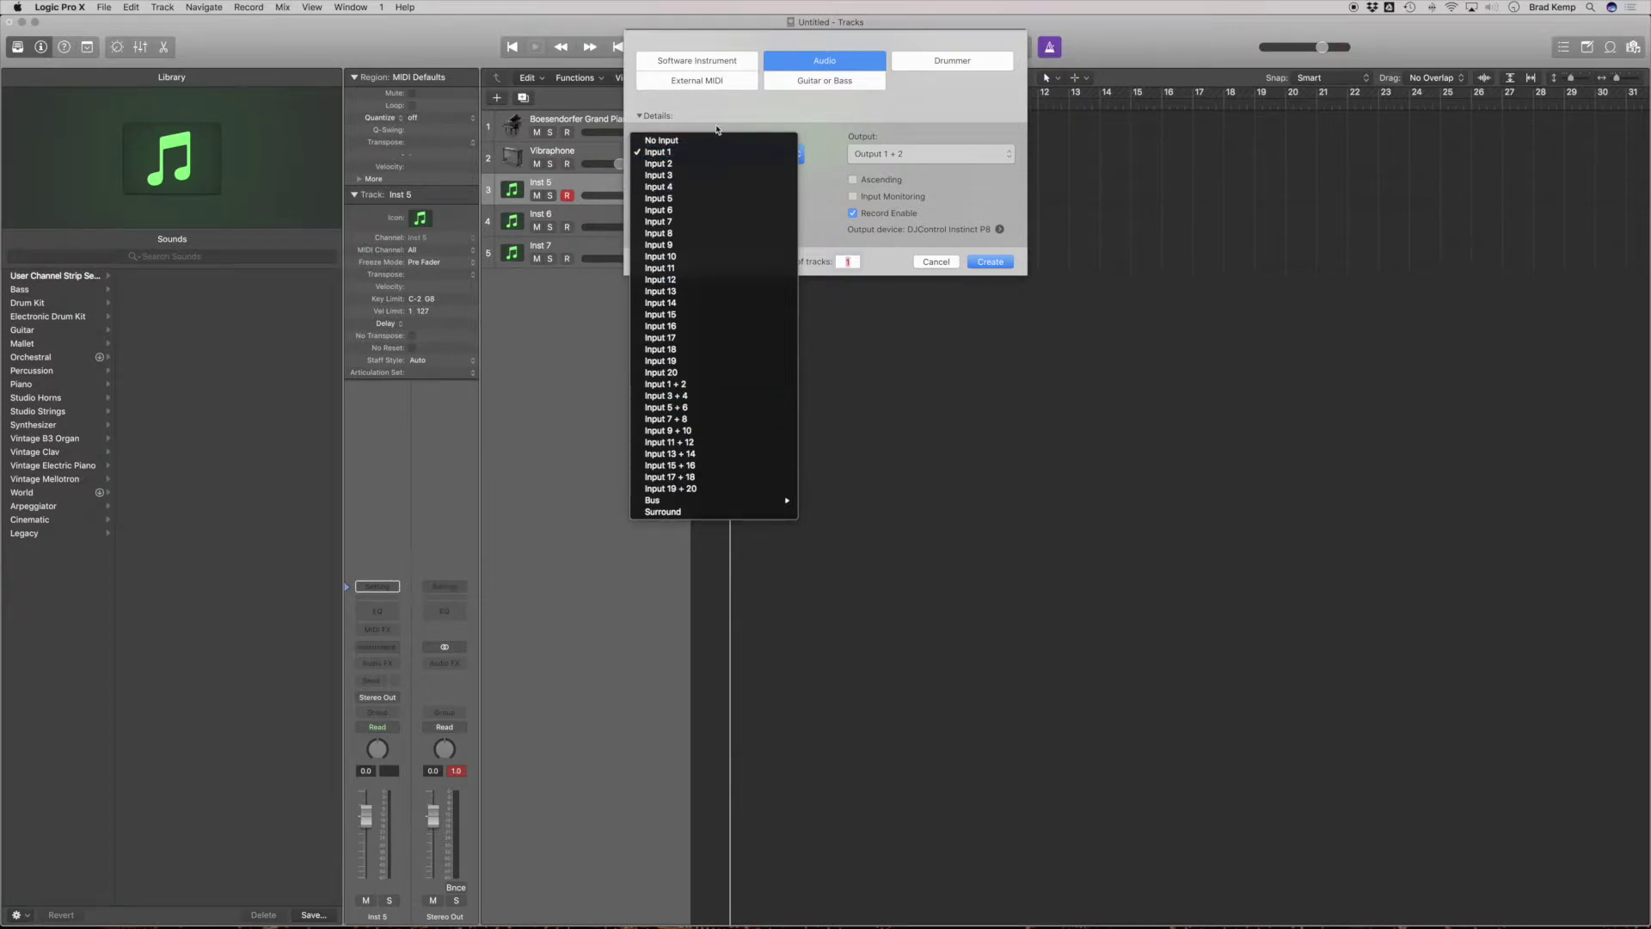
{"action": "left_click", "coordinate": [681, 165]}
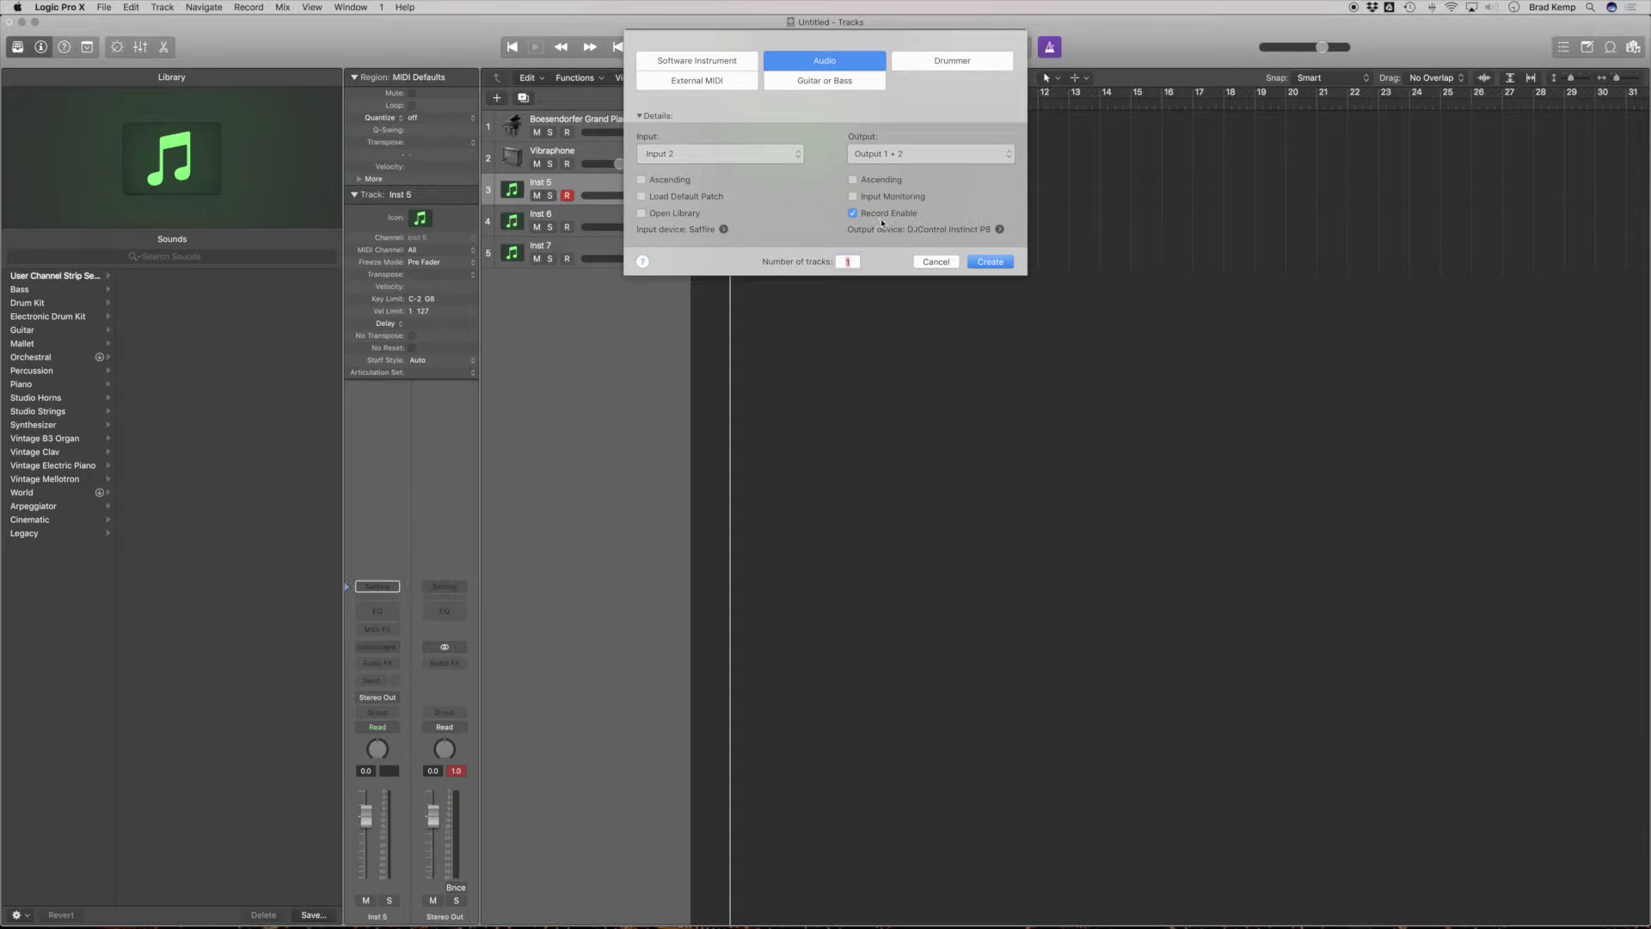
{"action": "left_click", "coordinate": [989, 262]}
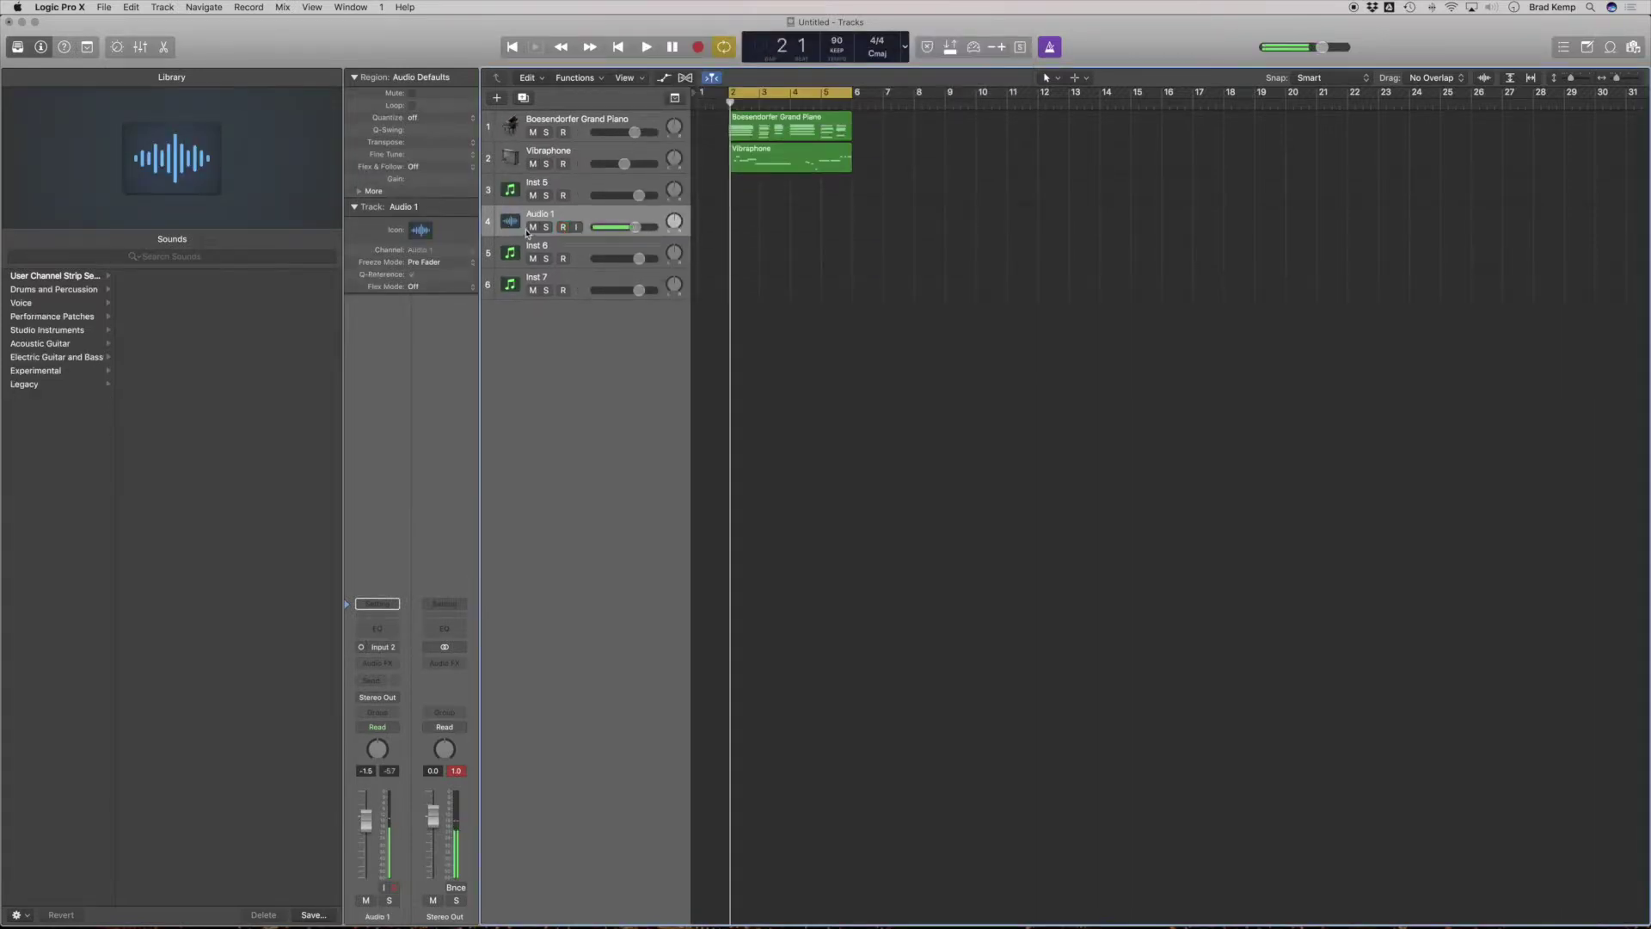
Turn Audio 1's input monitoring on and back off, and set its volume to about -1.5 dB
{"action": "left_click", "coordinate": [576, 227]}
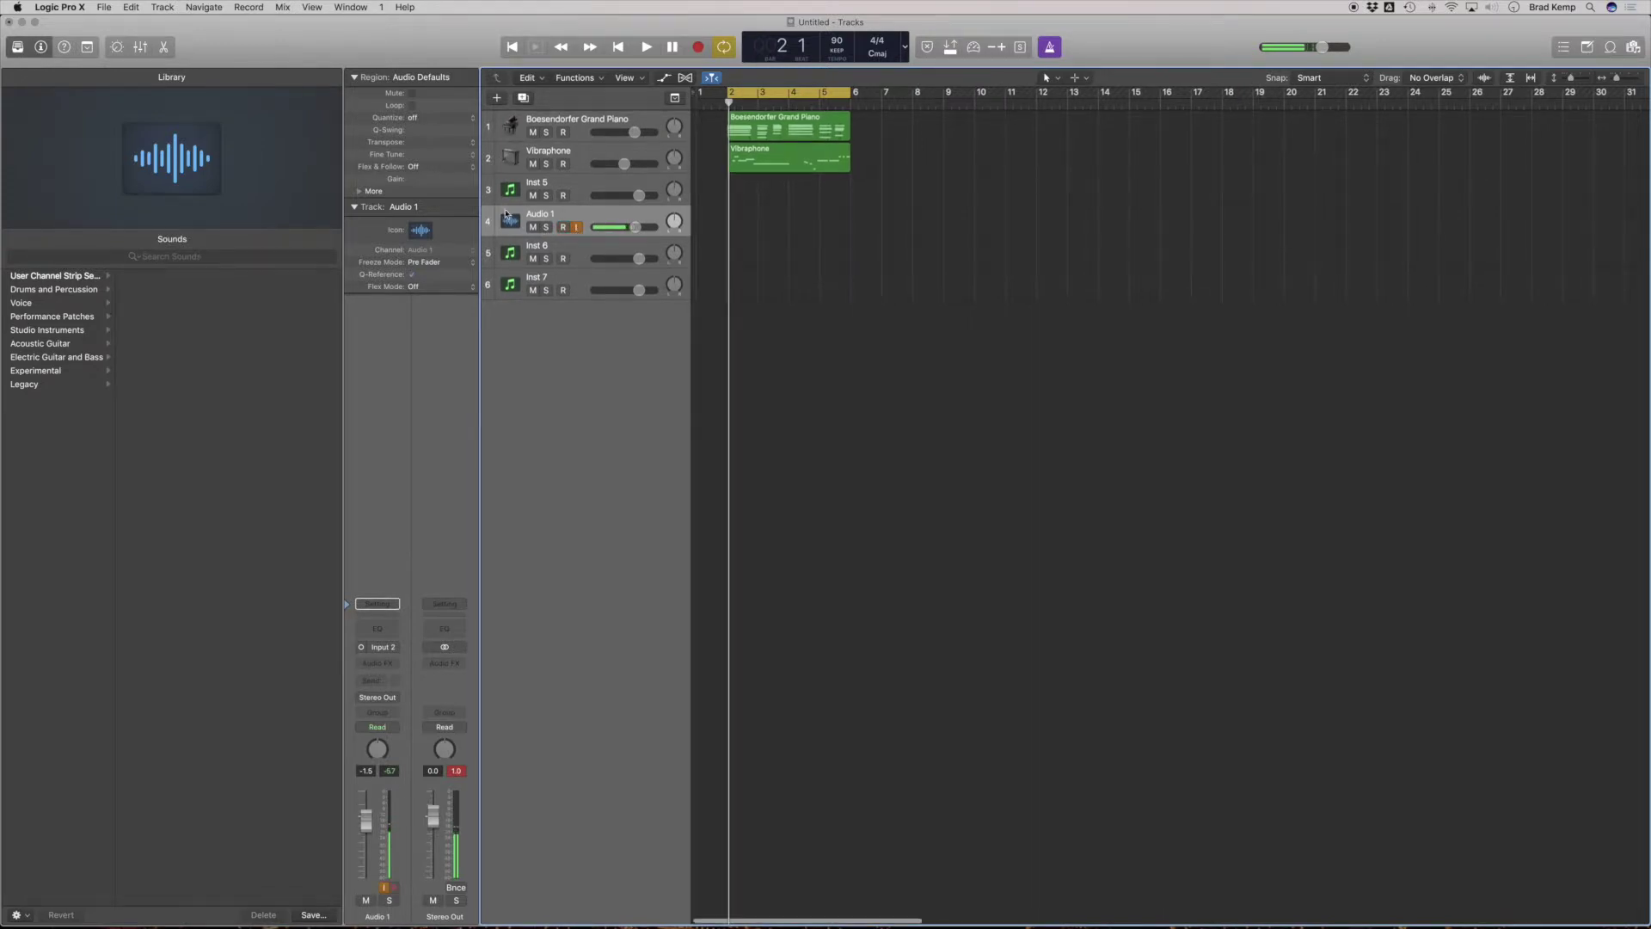
{"action": "left_click", "coordinate": [576, 229]}
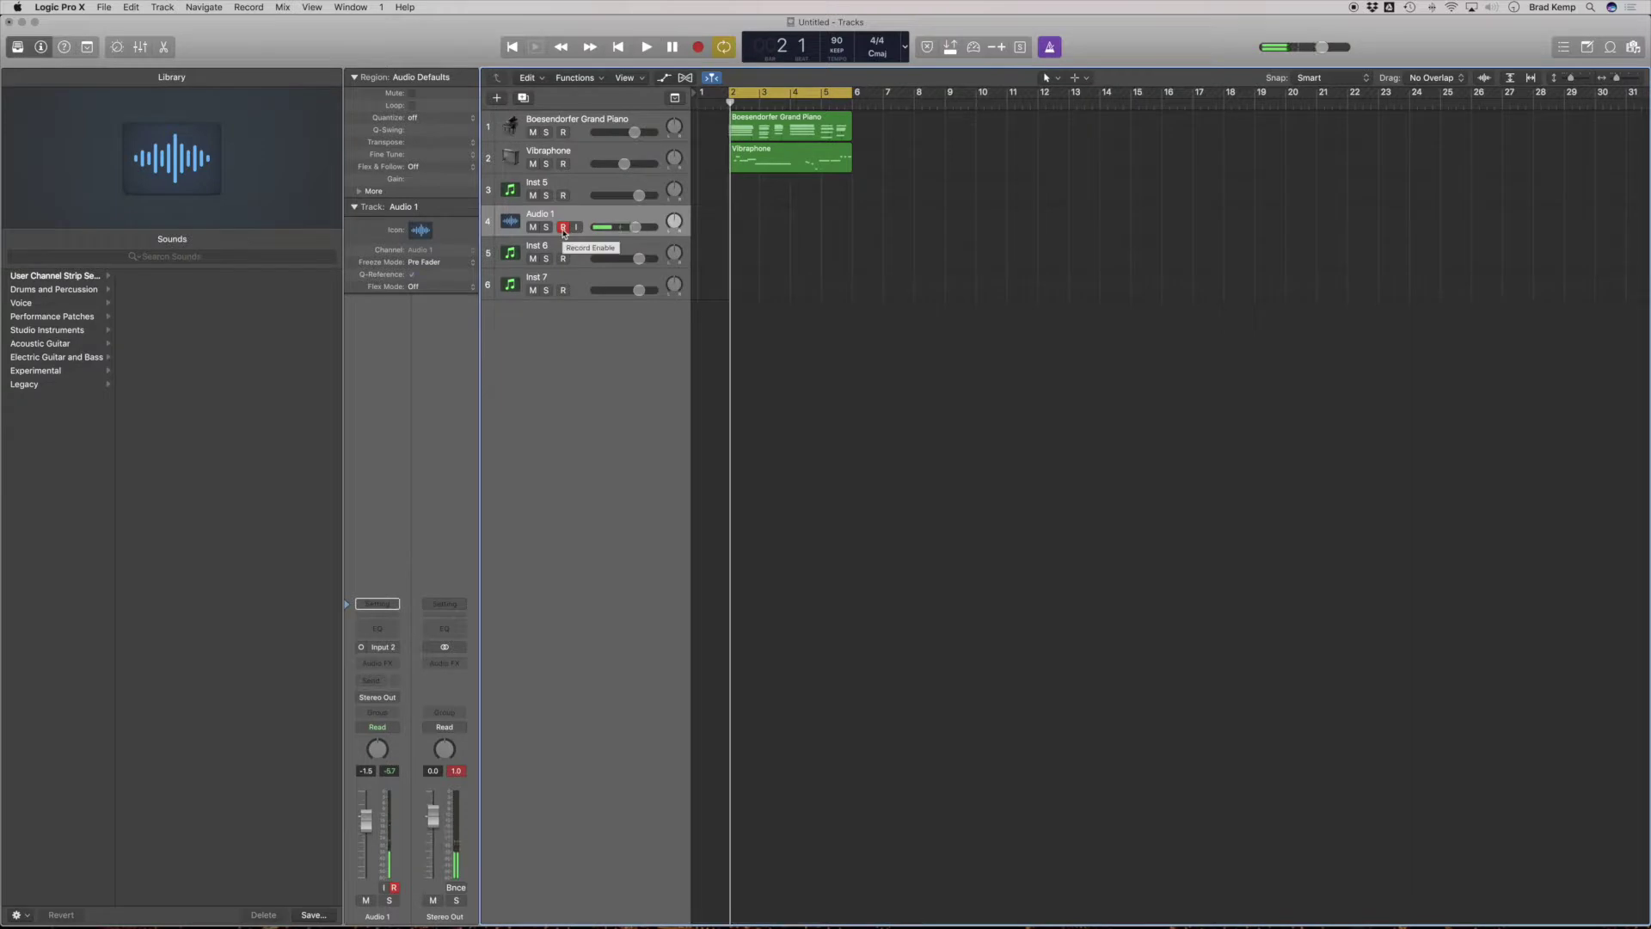
{"action": "mouse_move", "coordinate": [635, 227]}
{"action": "left_mouse_down"}
{"action": "mouse_move", "coordinate": [593, 227]}
{"action": "mouse_move", "coordinate": [634, 227]}
{"action": "left_mouse_up"}
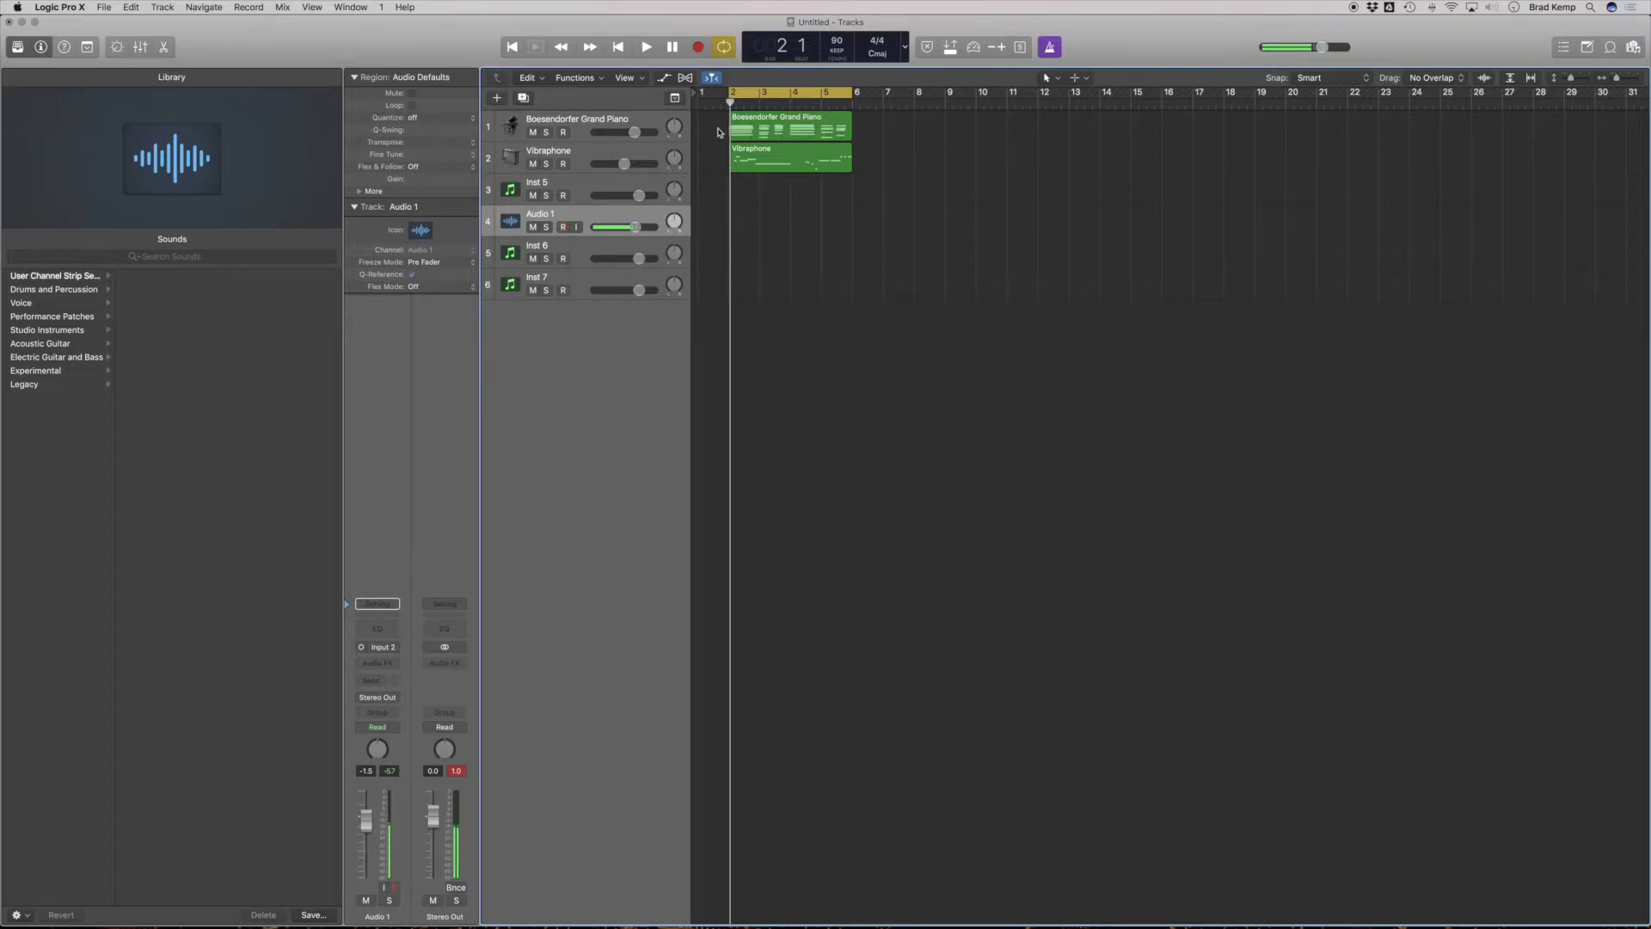
Record a vocal take on Audio 1 from bar 2, disarm the track, and select Untitled_1#02
{"action": "key", "text": "space"}
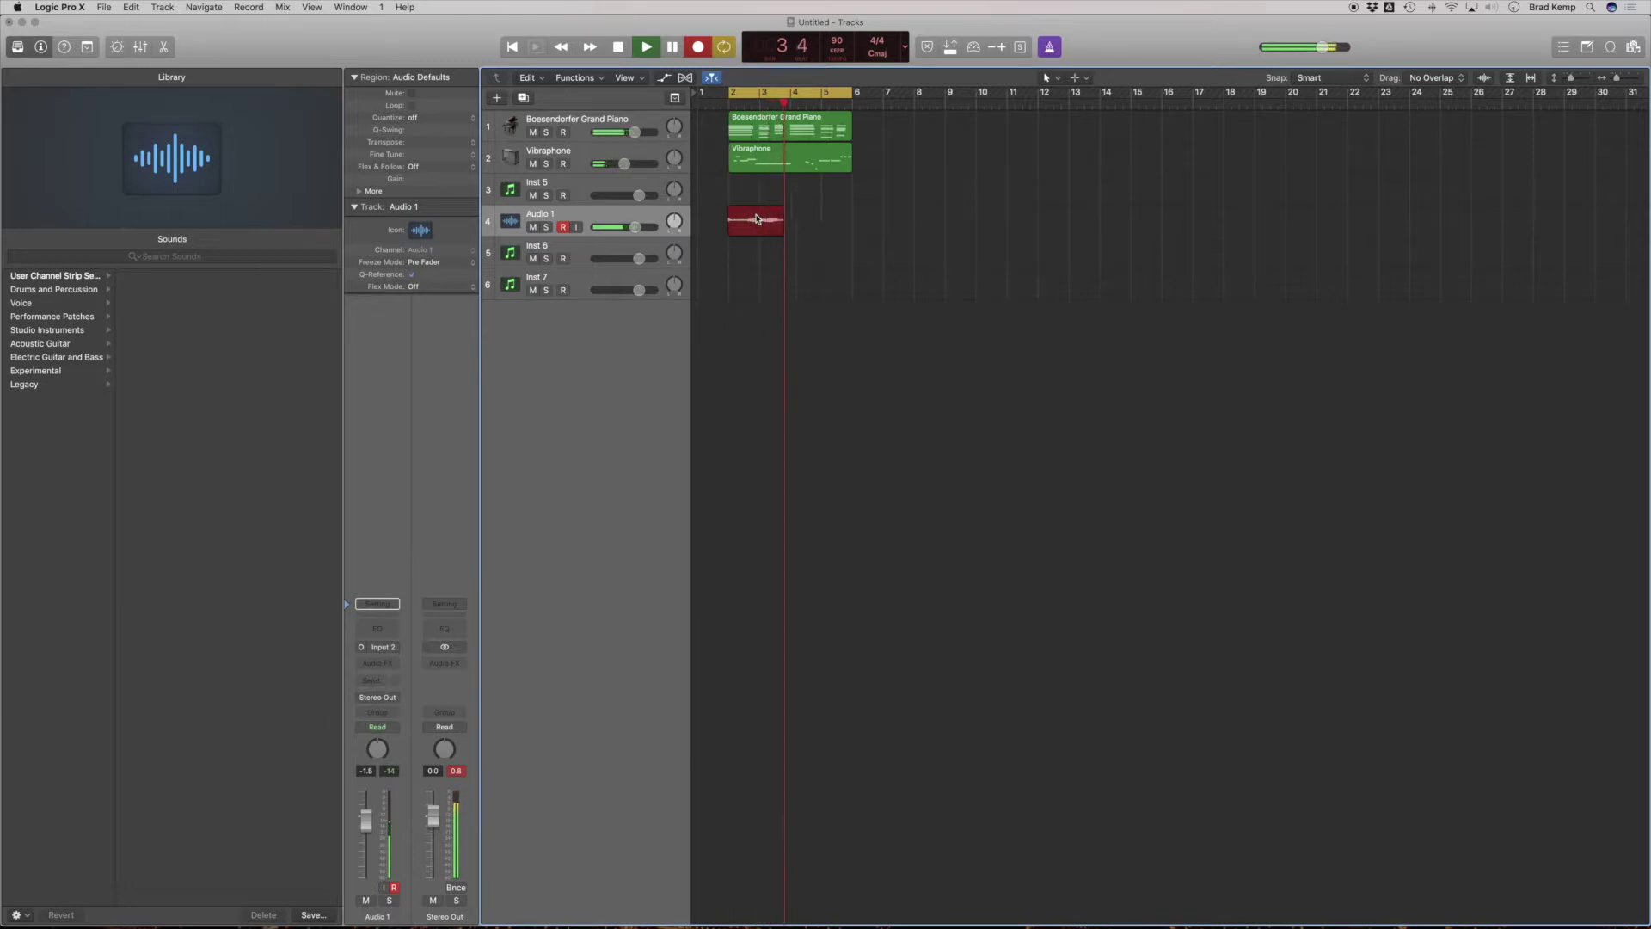
{"action": "key", "text": "space"}
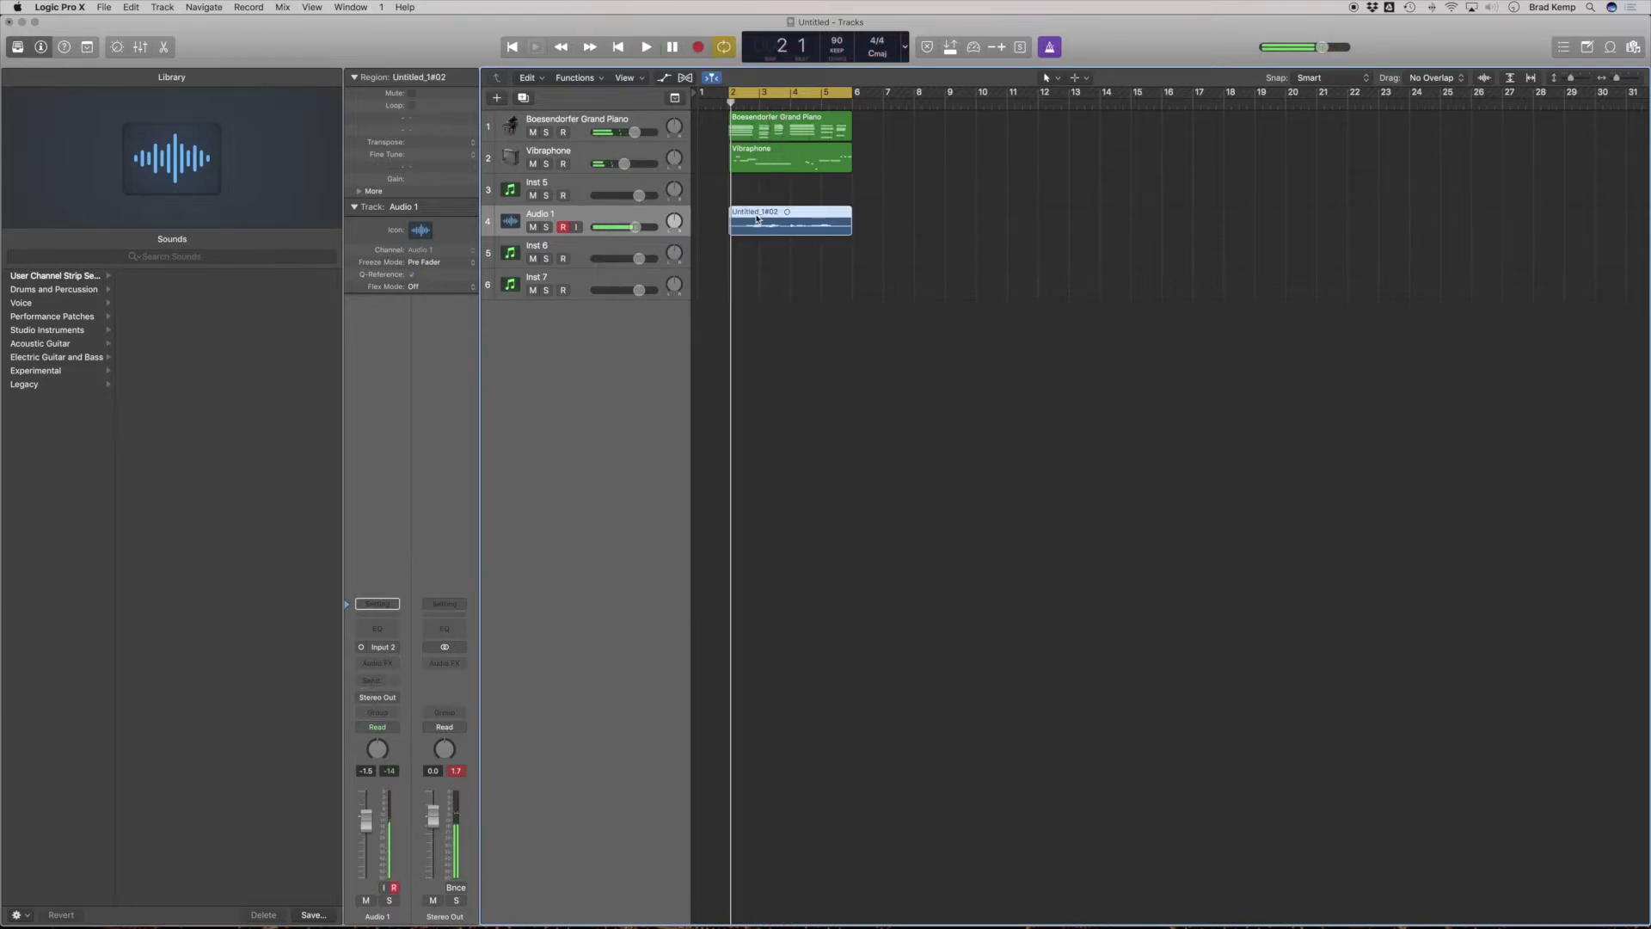
{"action": "left_click", "coordinate": [725, 252]}
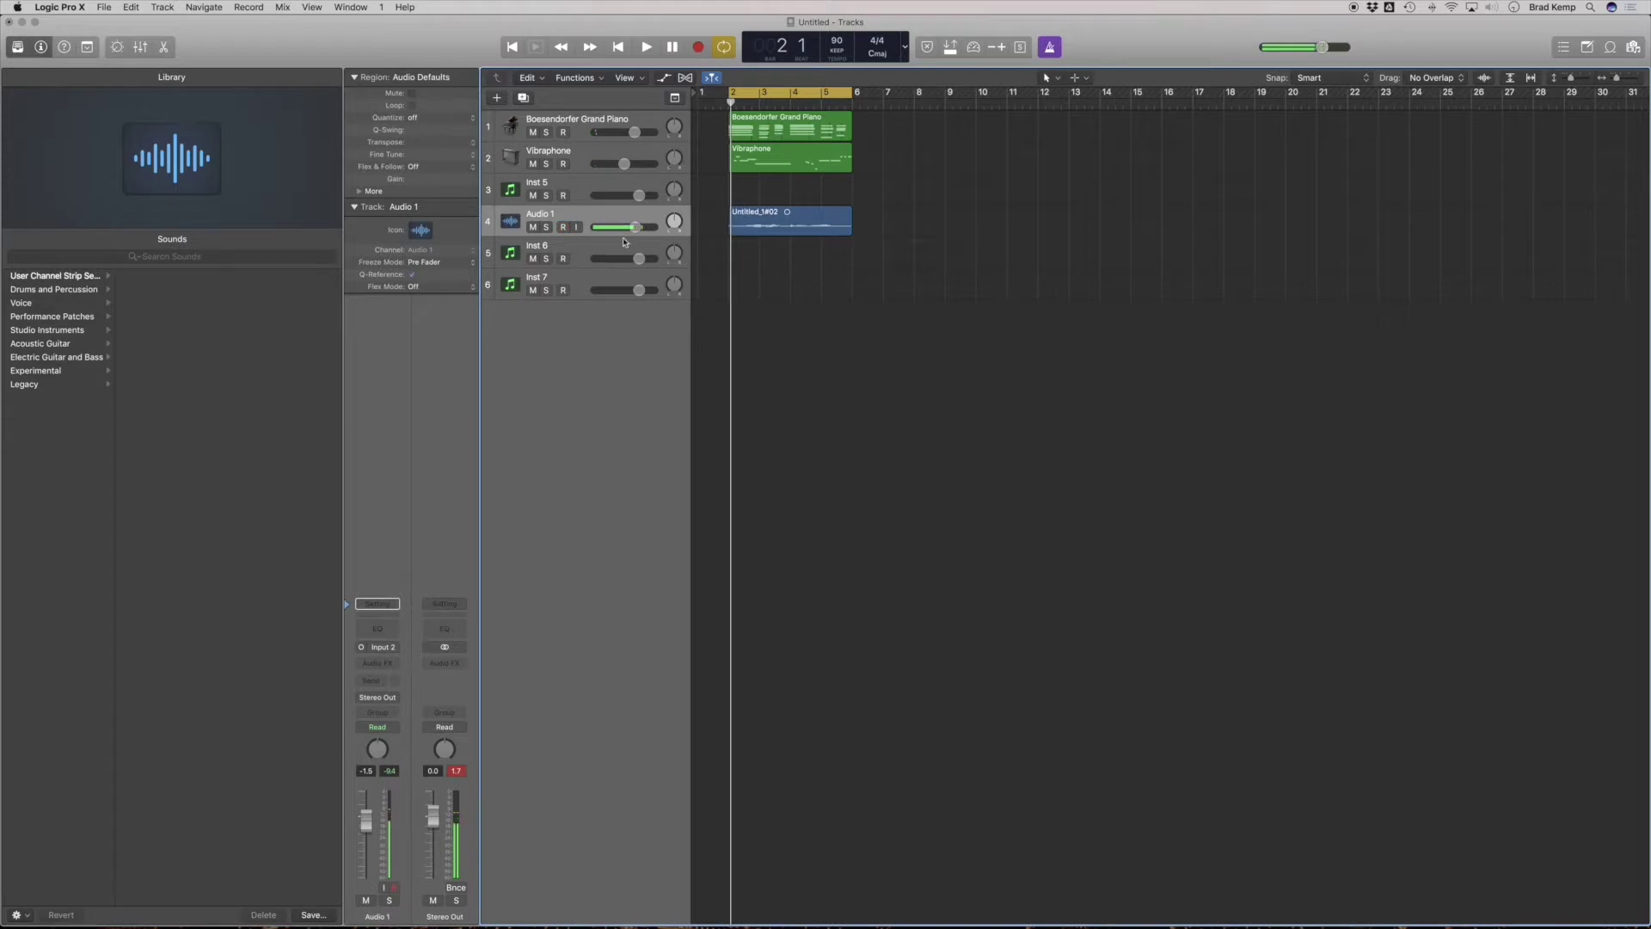
{"action": "left_click", "coordinate": [563, 227]}
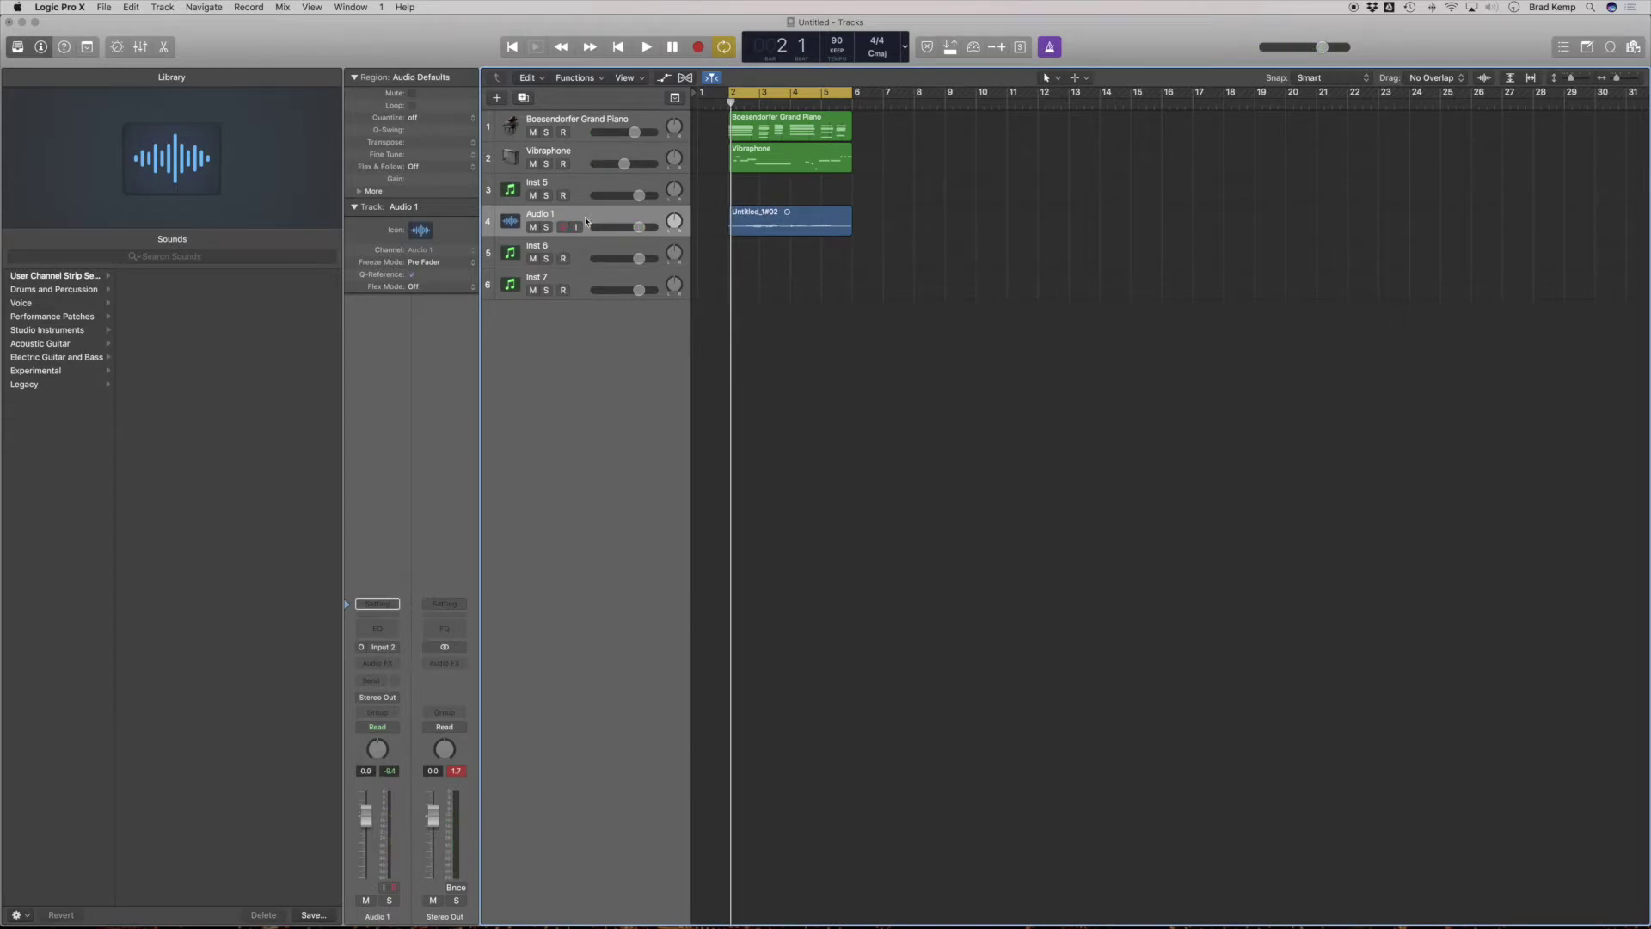
{"action": "left_click", "coordinate": [586, 221]}
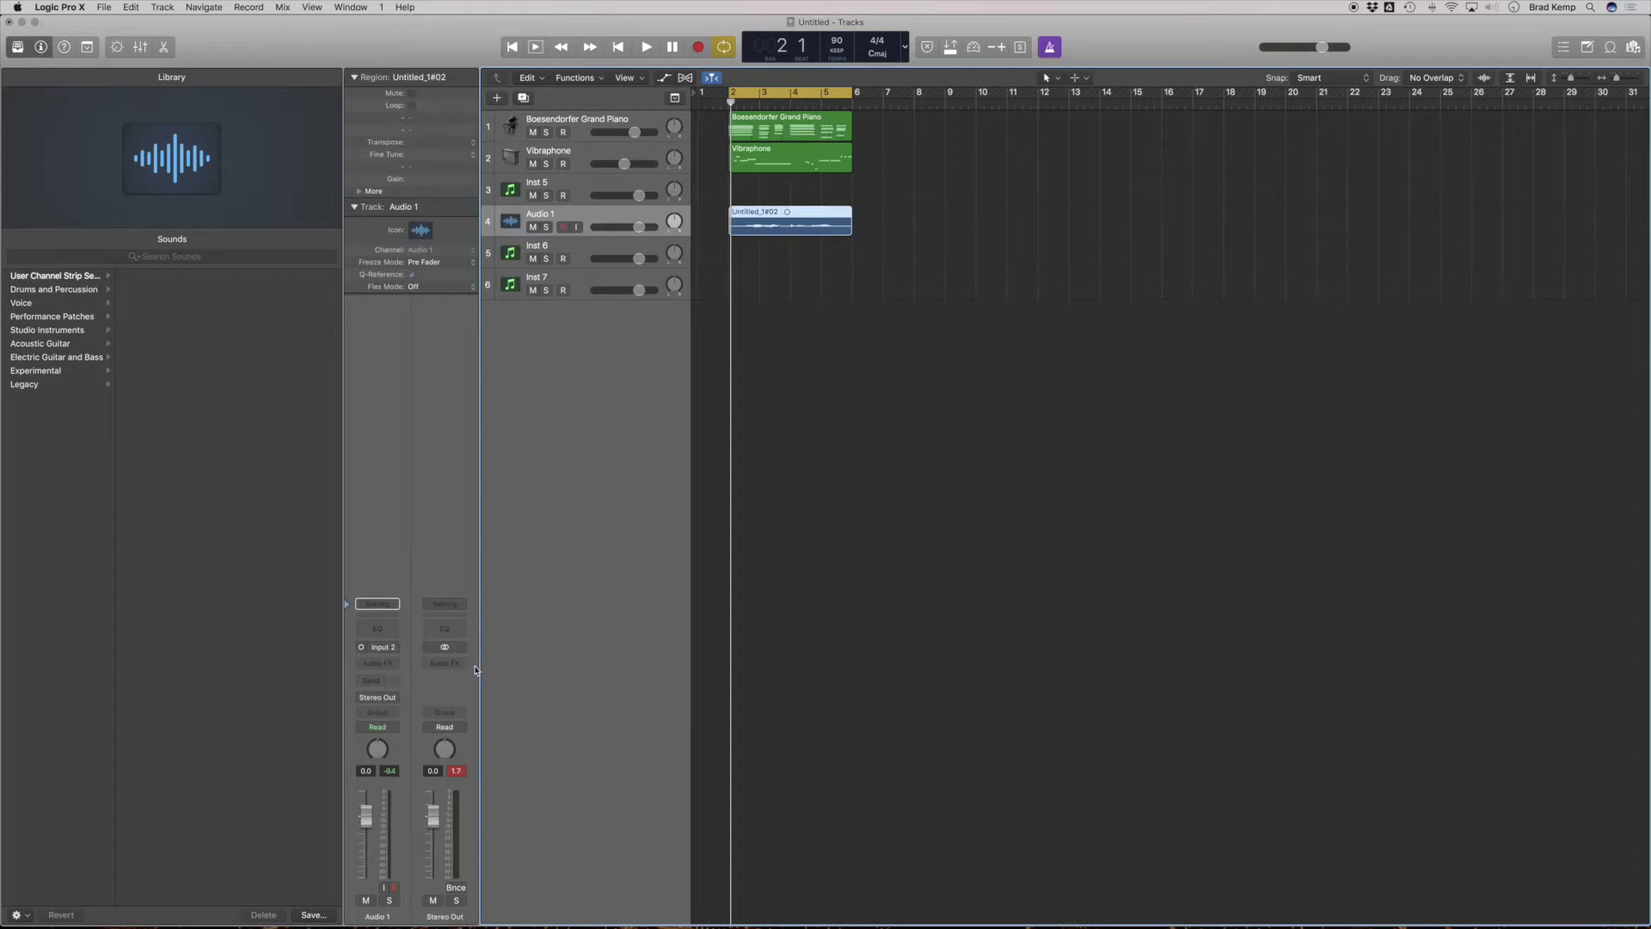
Add a Channel EQ to Audio 1, solo the vocal, and play it with the Analyzer on
{"action": "left_click", "coordinate": [378, 634]}
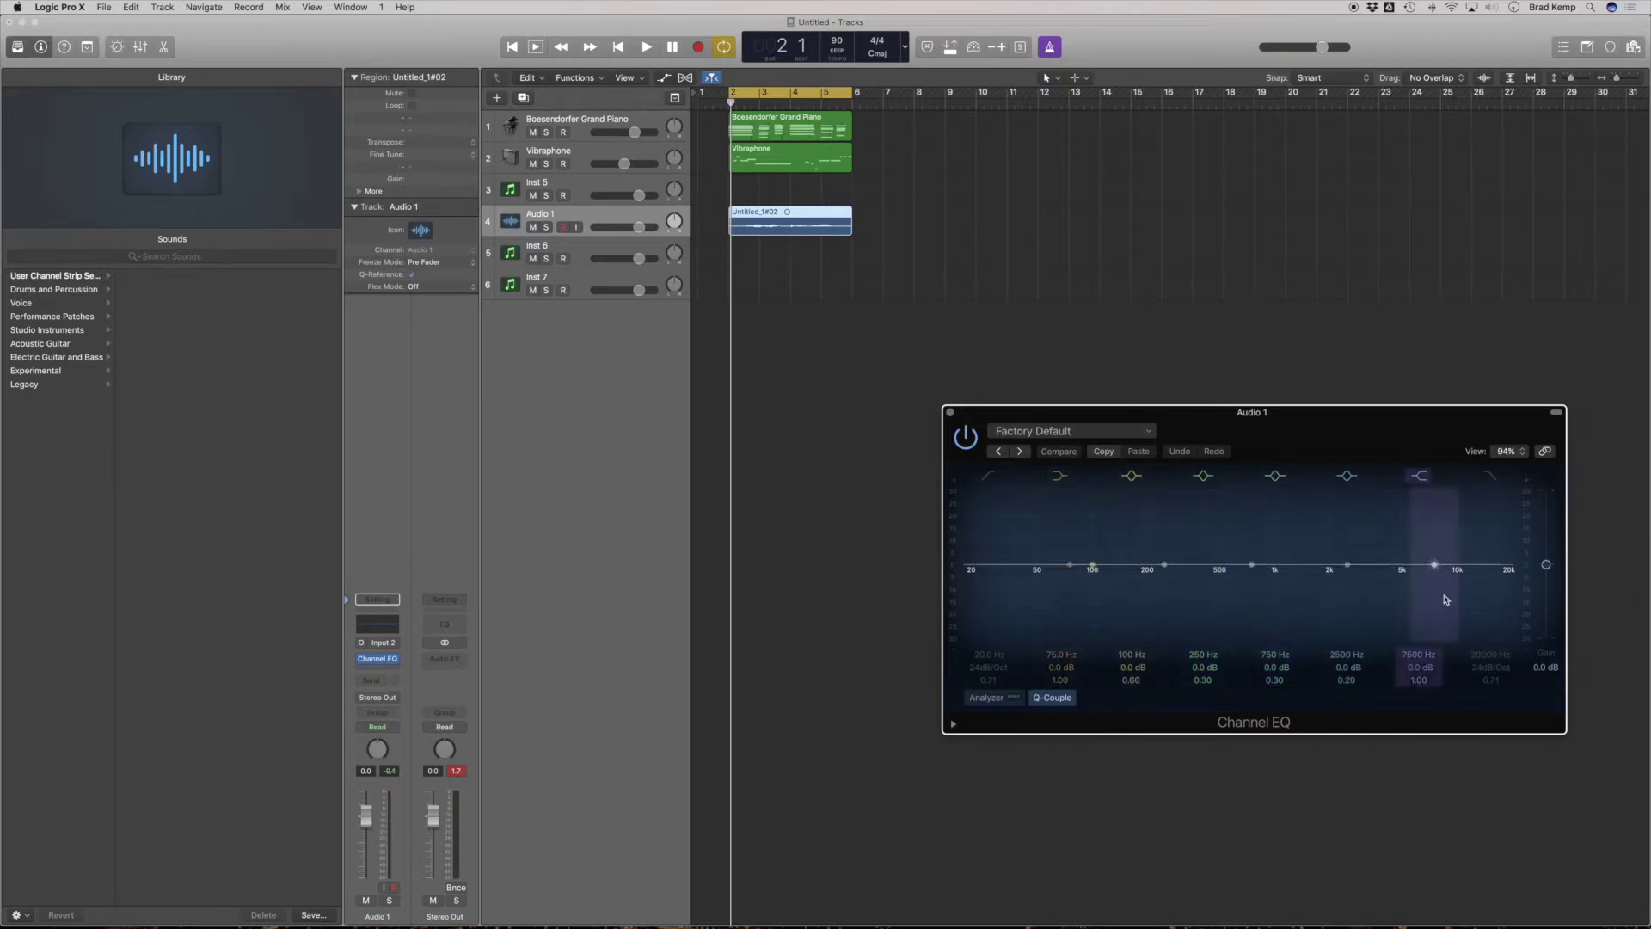
{"action": "left_click", "coordinate": [547, 229]}
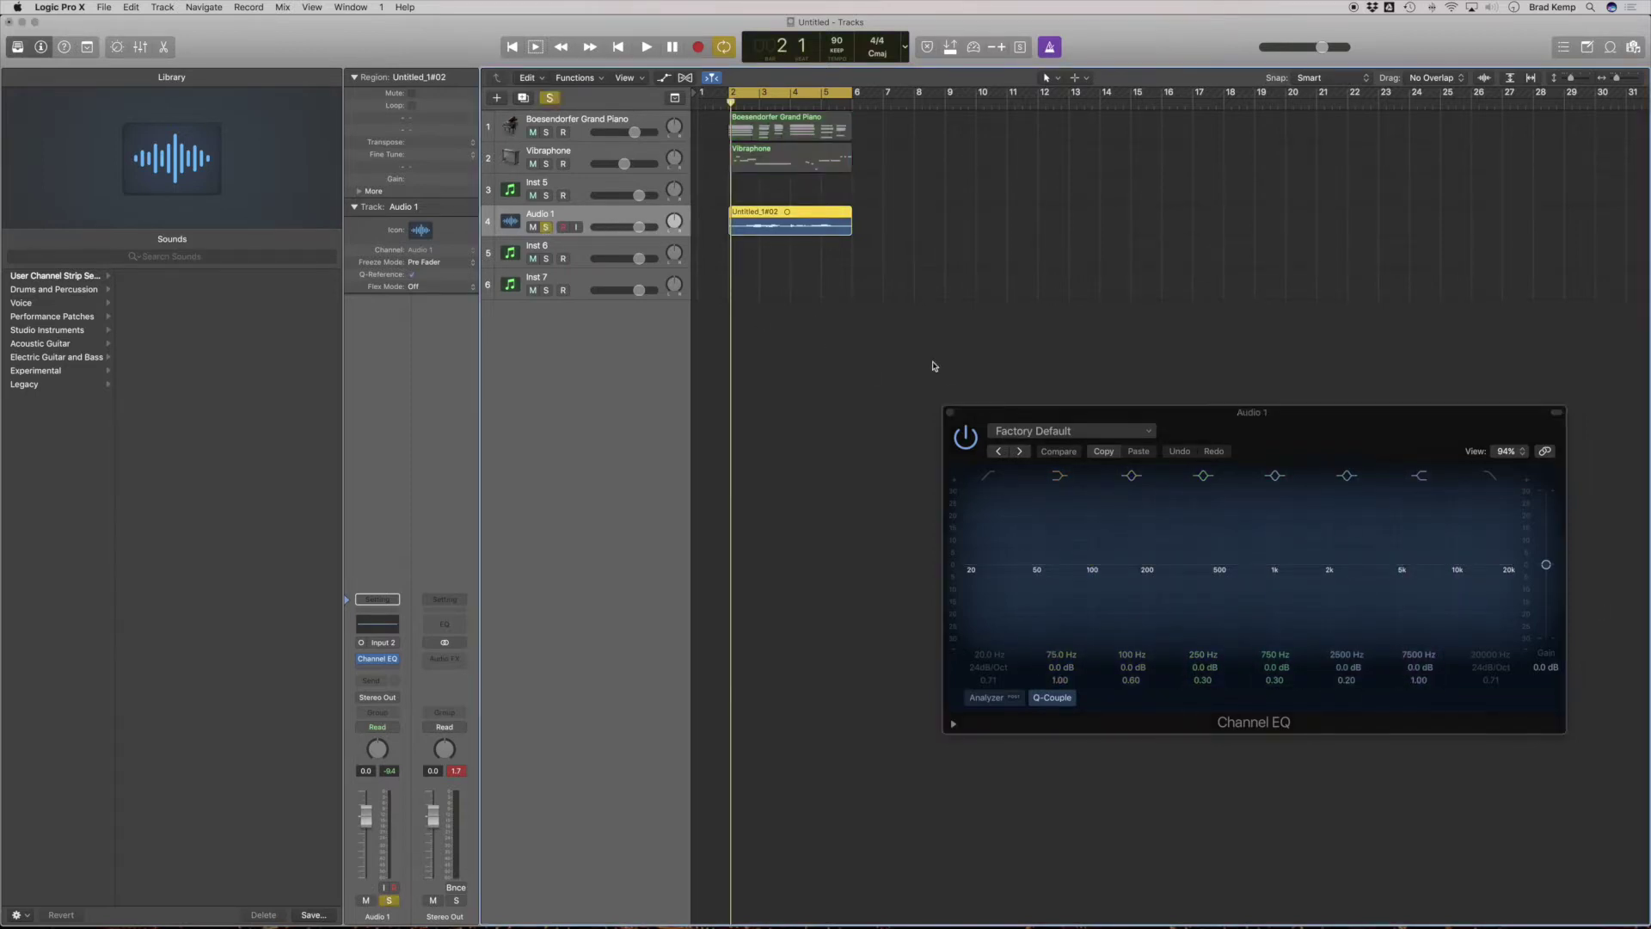
{"action": "key", "text": "space"}
{"action": "left_click", "coordinate": [991, 697]}
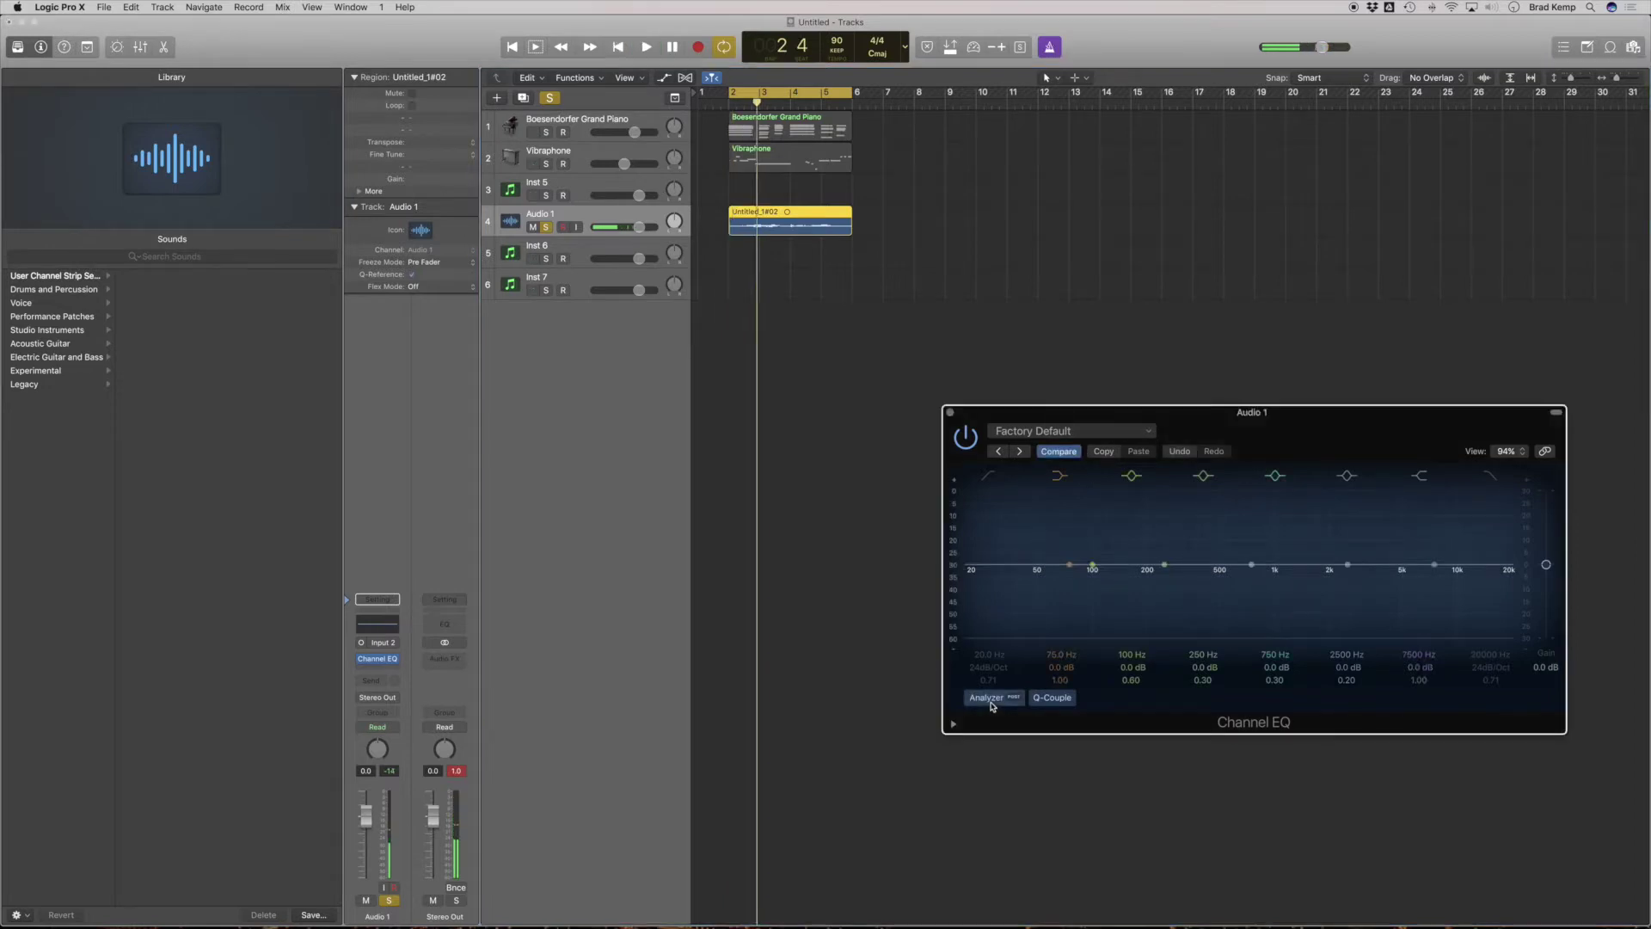
{"action": "key", "text": "space"}
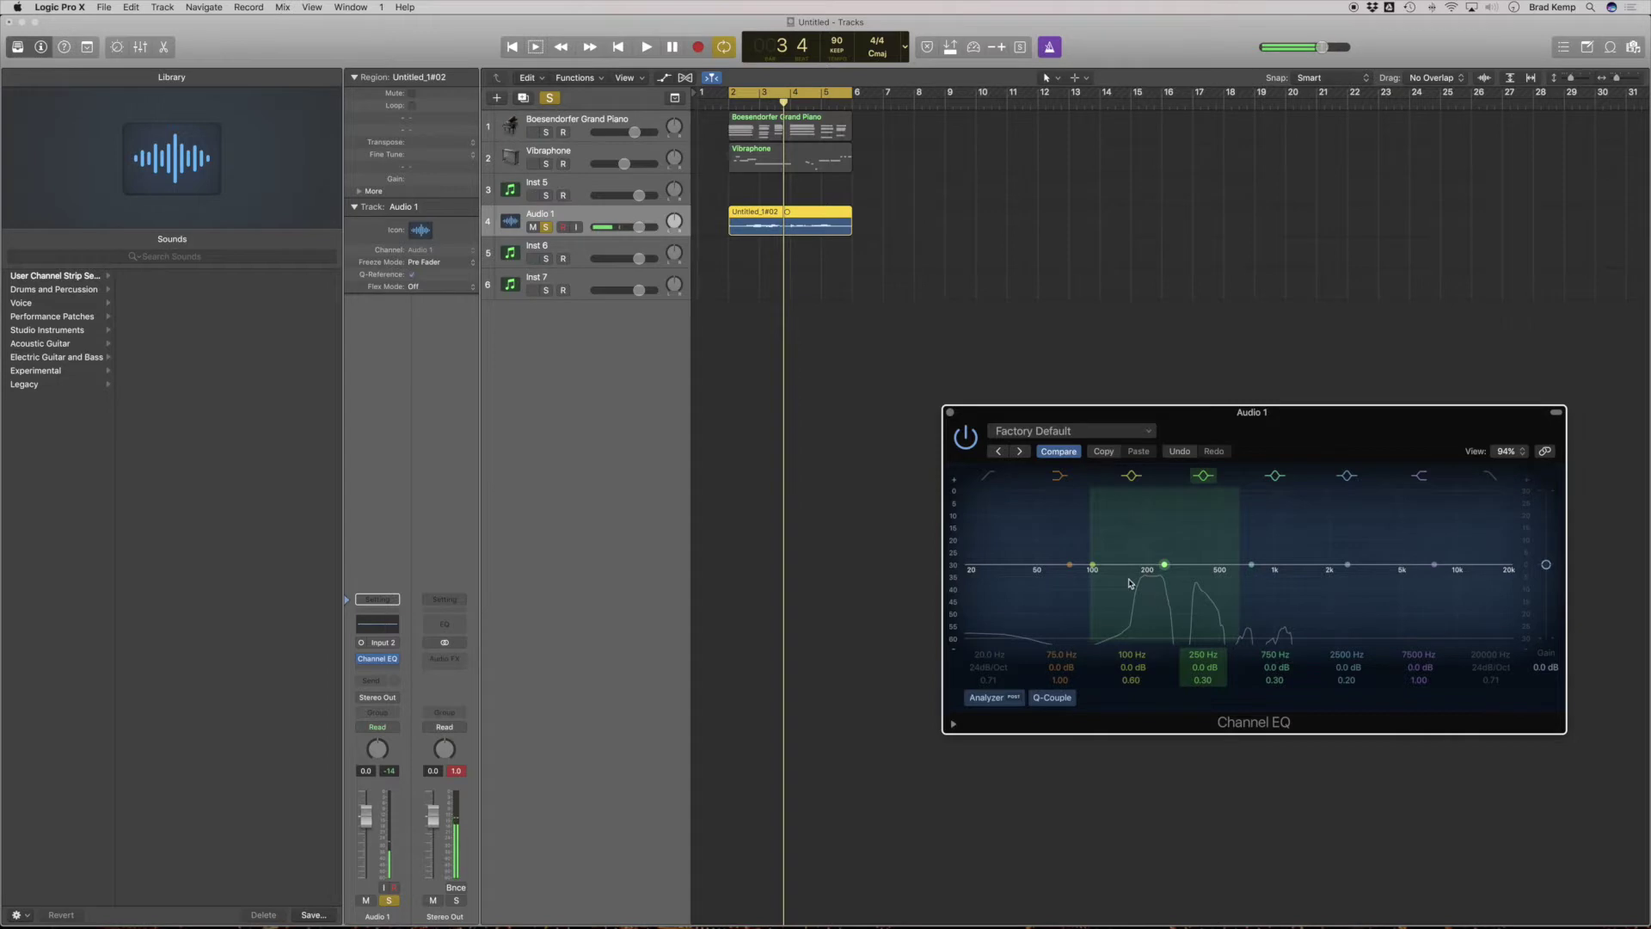
Boost the 8100 Hz high shelf by +5 dB and nudge the 260 Hz band, auditioning each
{"action": "mouse_move", "coordinate": [1451, 575]}
{"action": "left_mouse_down"}
{"action": "mouse_move", "coordinate": [1433, 529]}
{"action": "mouse_move", "coordinate": [1438, 593]}
{"action": "left_mouse_up"}
{"action": "key", "text": "space"}
{"action": "key", "text": "space"}
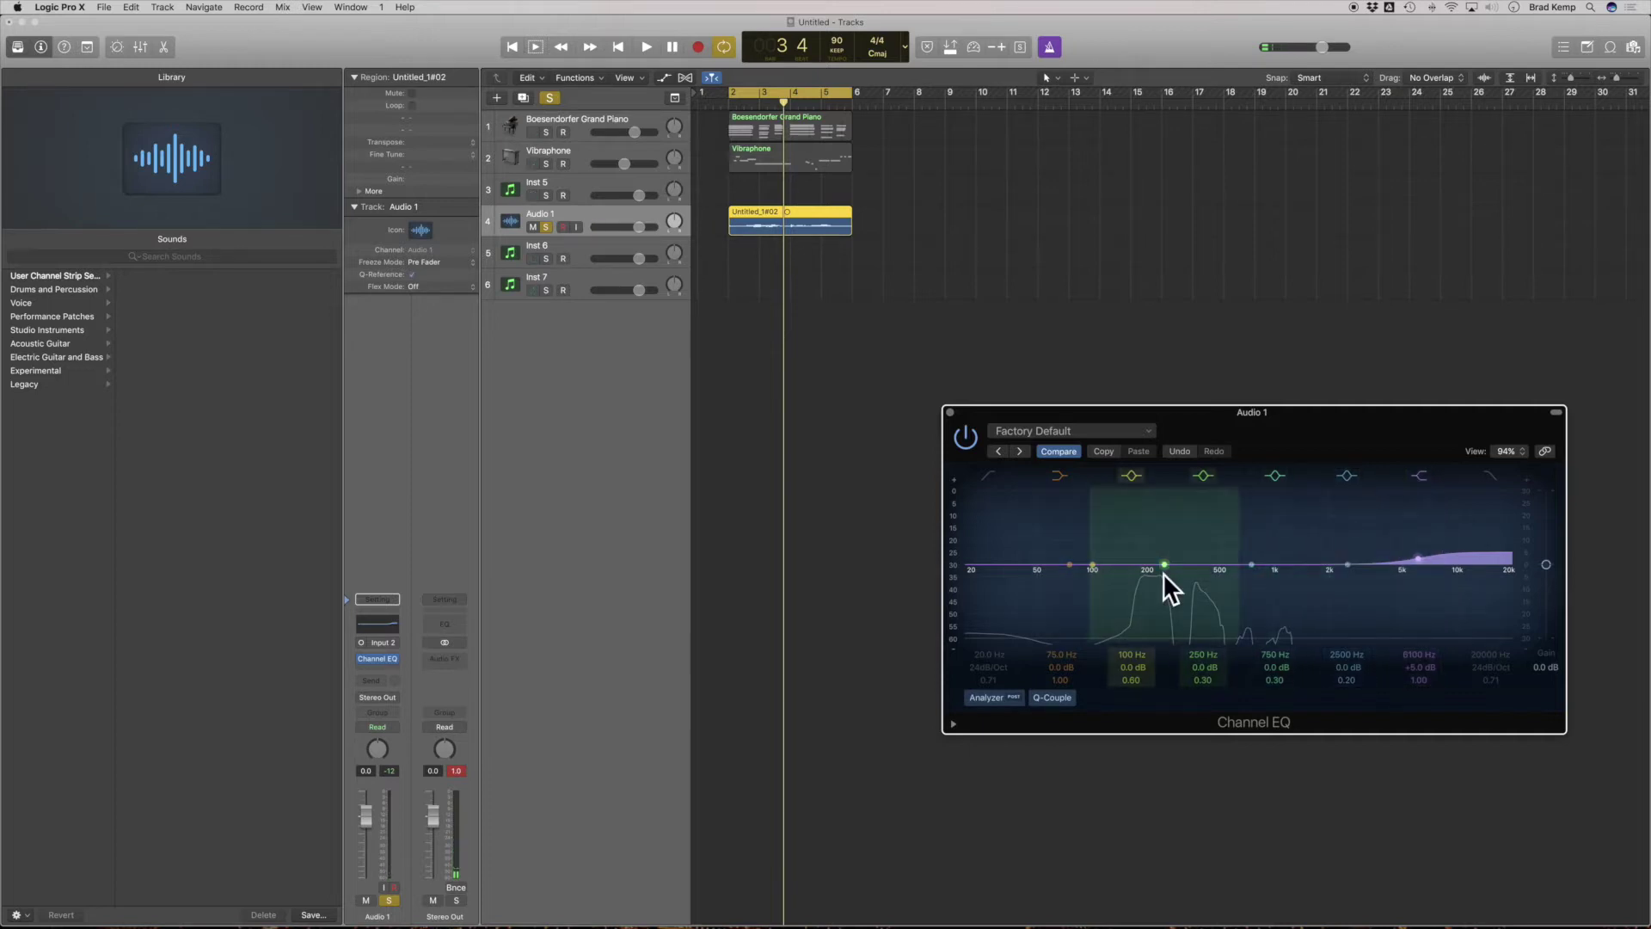
{"action": "mouse_move", "coordinate": [1164, 565]}
{"action": "left_mouse_down"}
{"action": "mouse_move", "coordinate": [1166, 520]}
{"action": "mouse_move", "coordinate": [1171, 582]}
{"action": "left_mouse_up"}
{"action": "key", "text": "space"}
{"action": "key", "text": "space"}
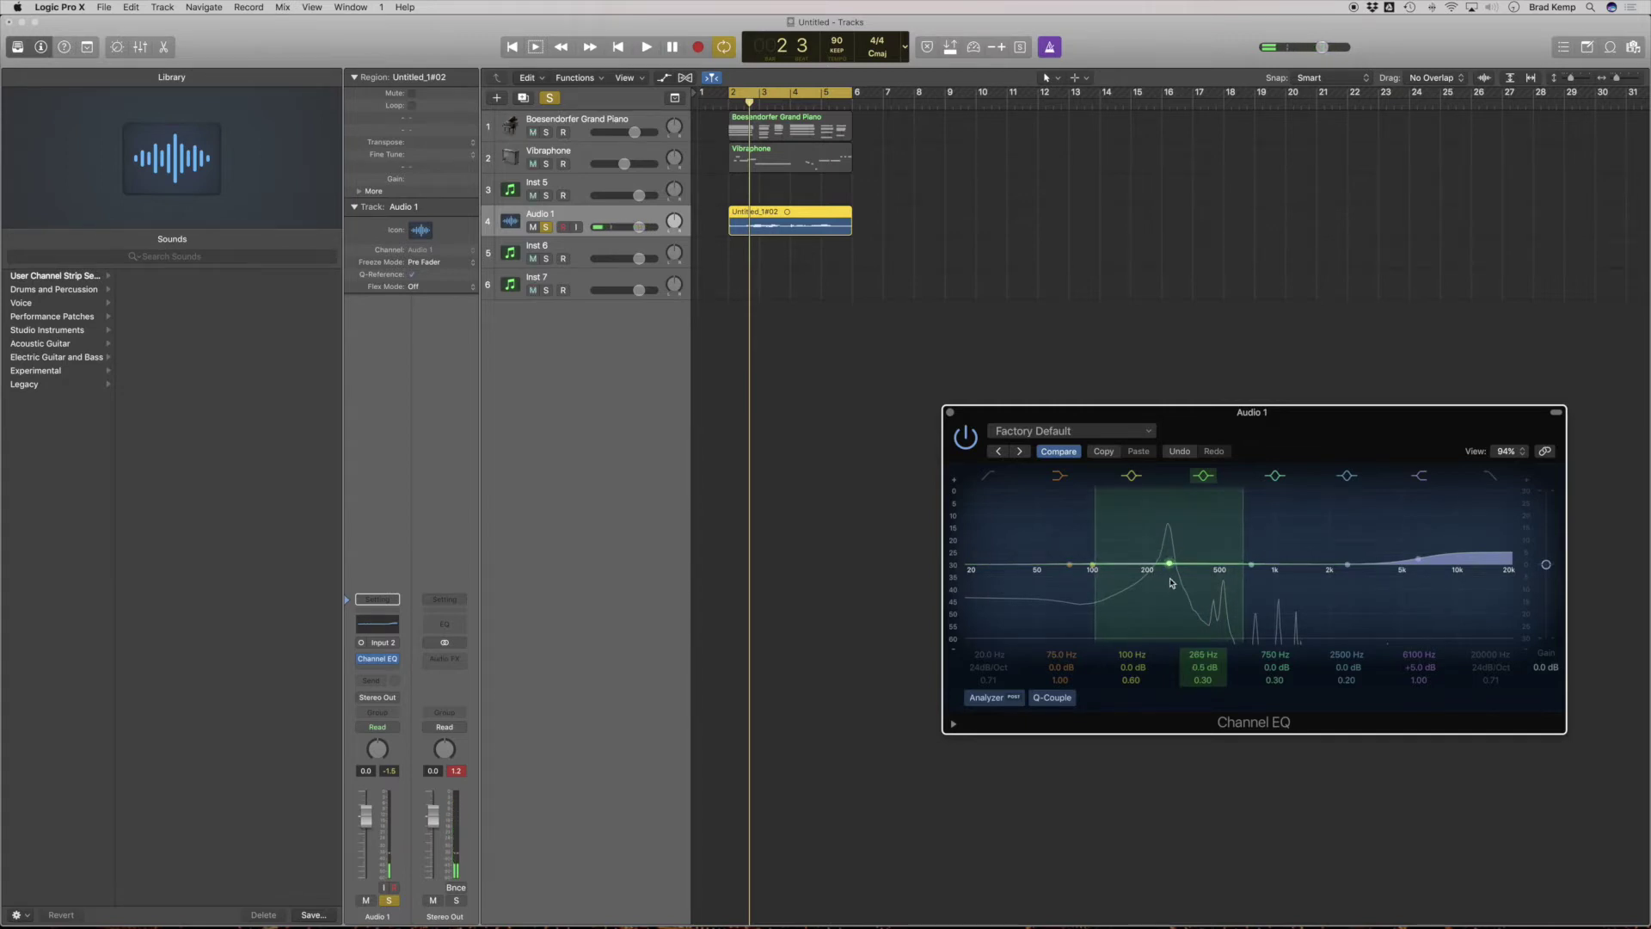
Close the Channel EQ window and bring up the plug-in menu on the insert slot below it
{"action": "left_click", "coordinate": [951, 412]}
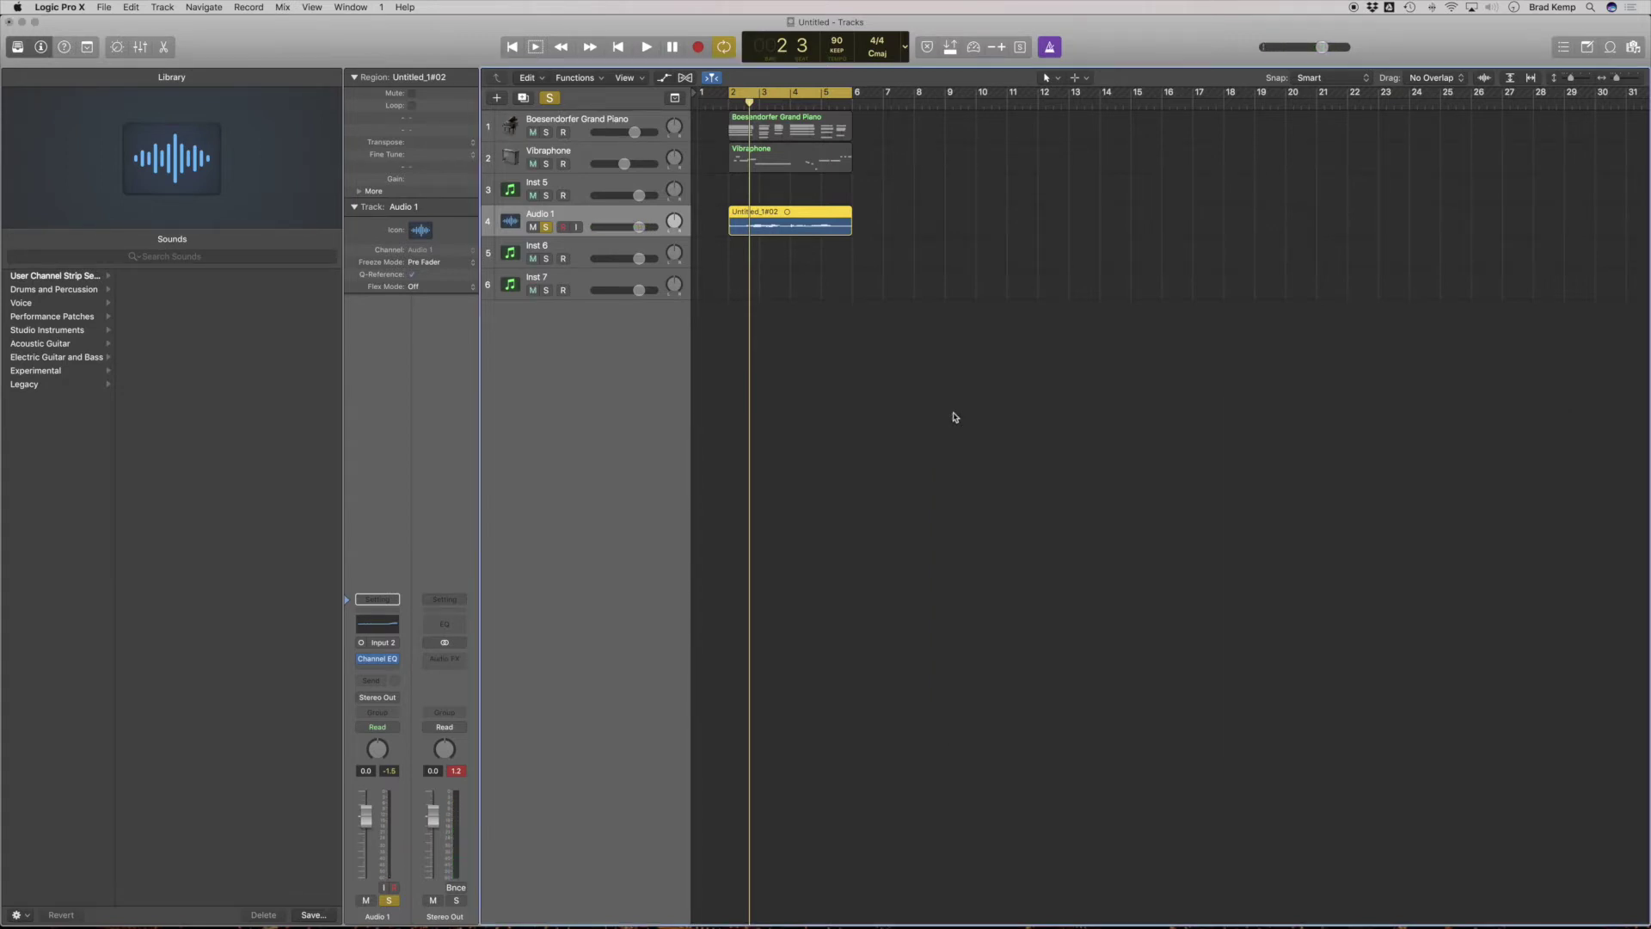
{"action": "left_click", "coordinate": [391, 667]}
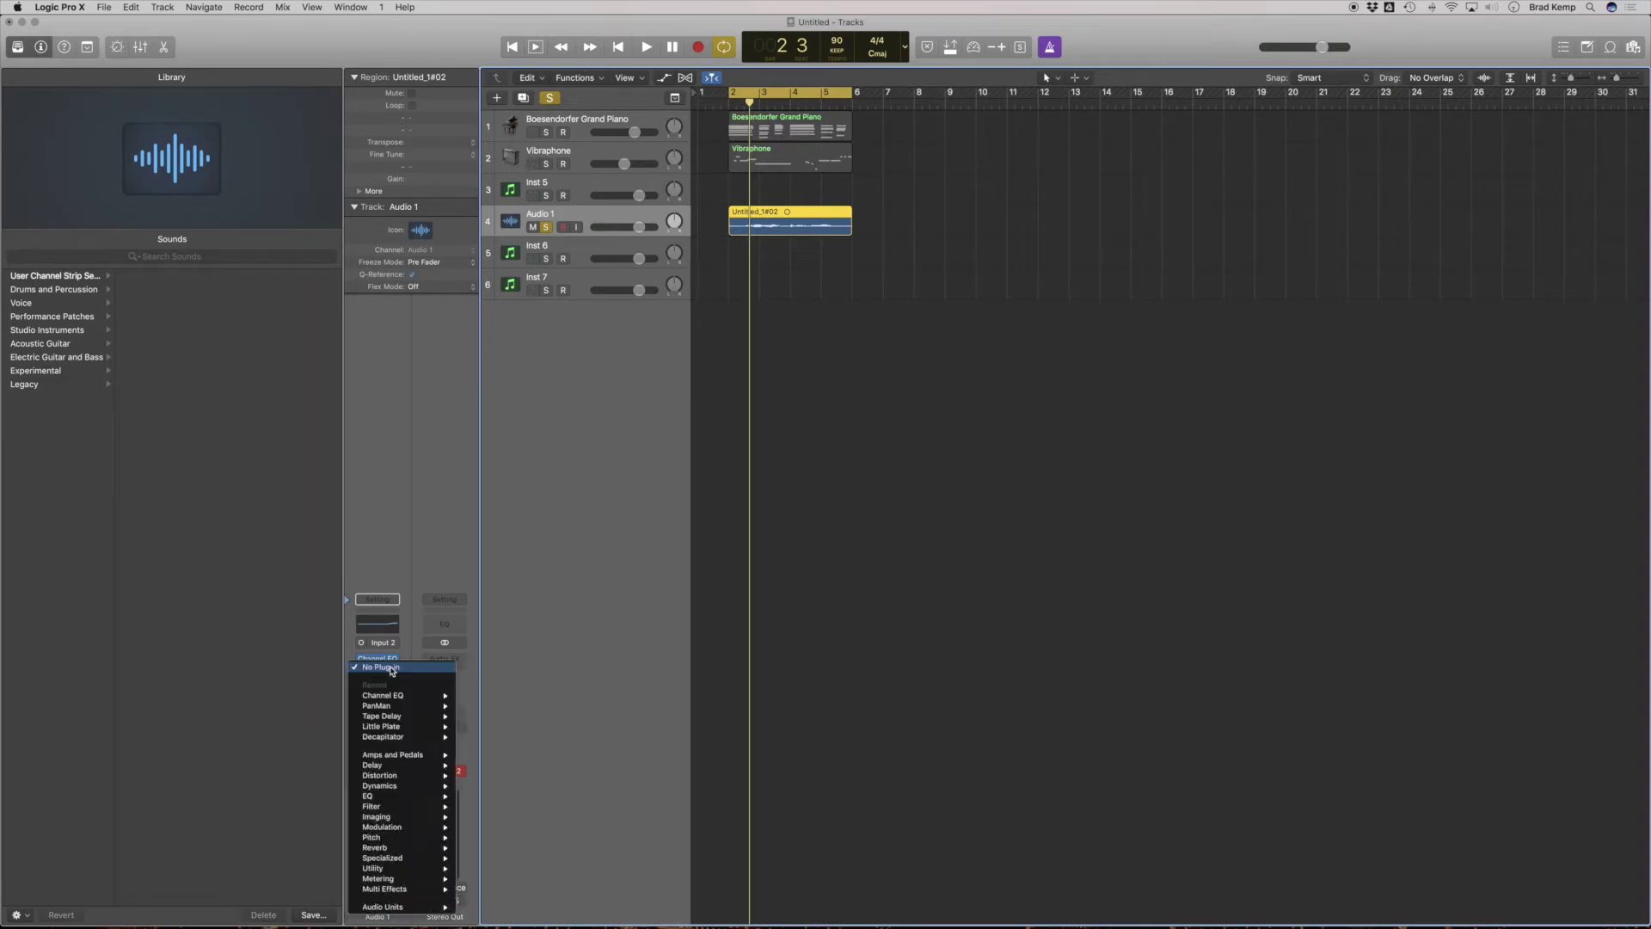
{"action": "left_click", "coordinate": [395, 544]}
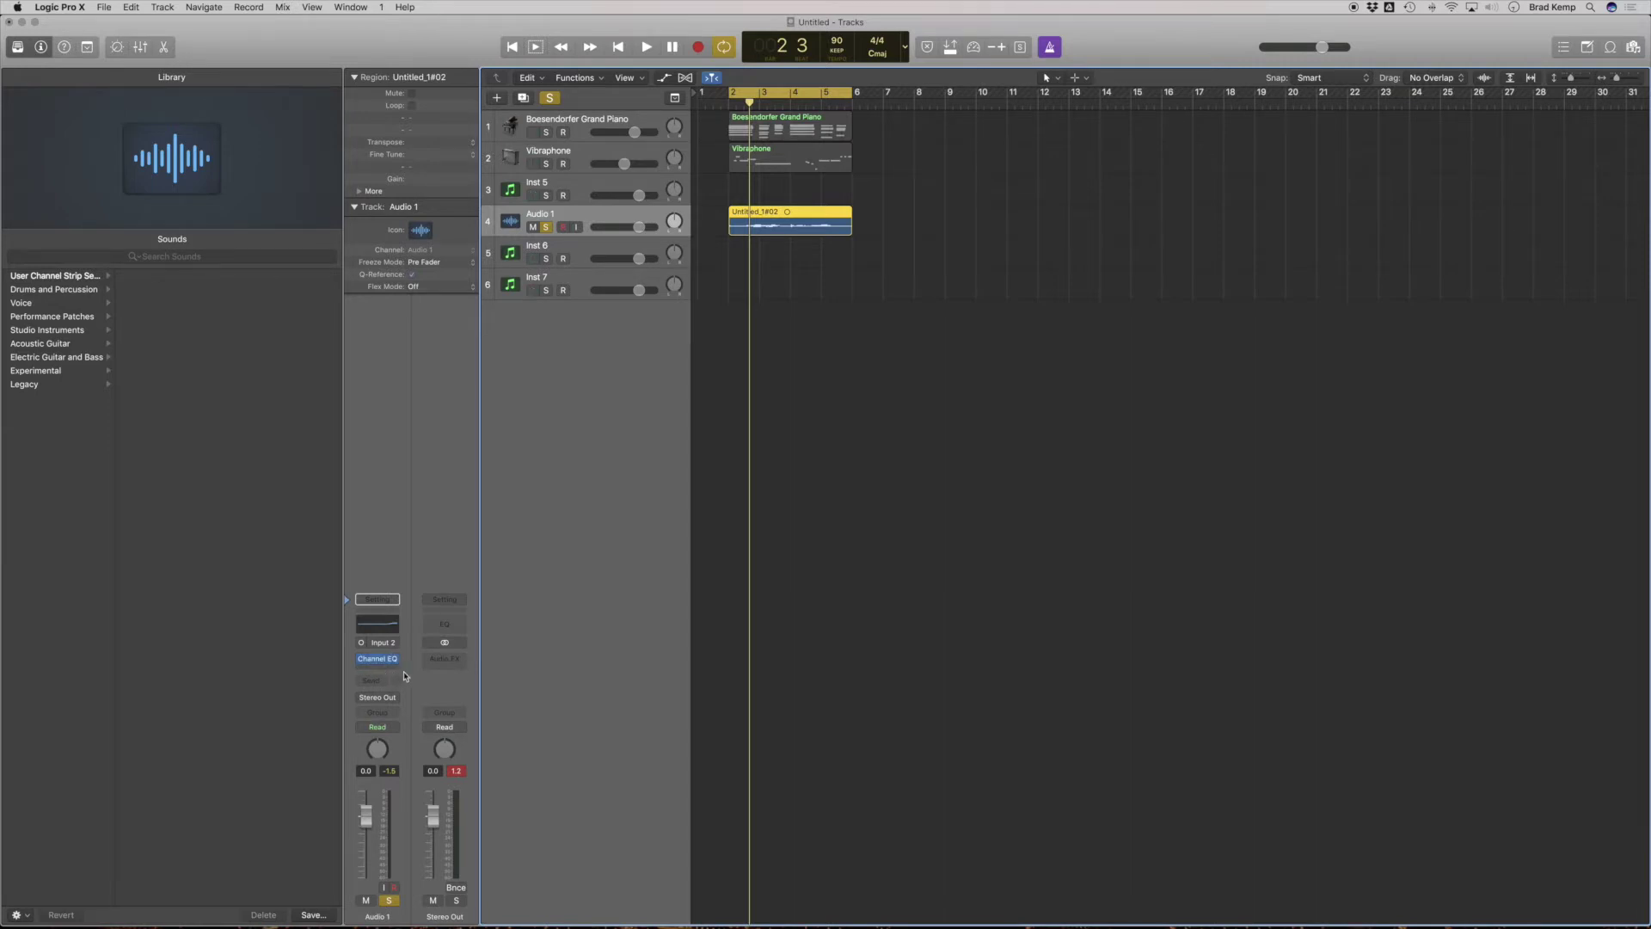
{"action": "left_click", "coordinate": [390, 669]}
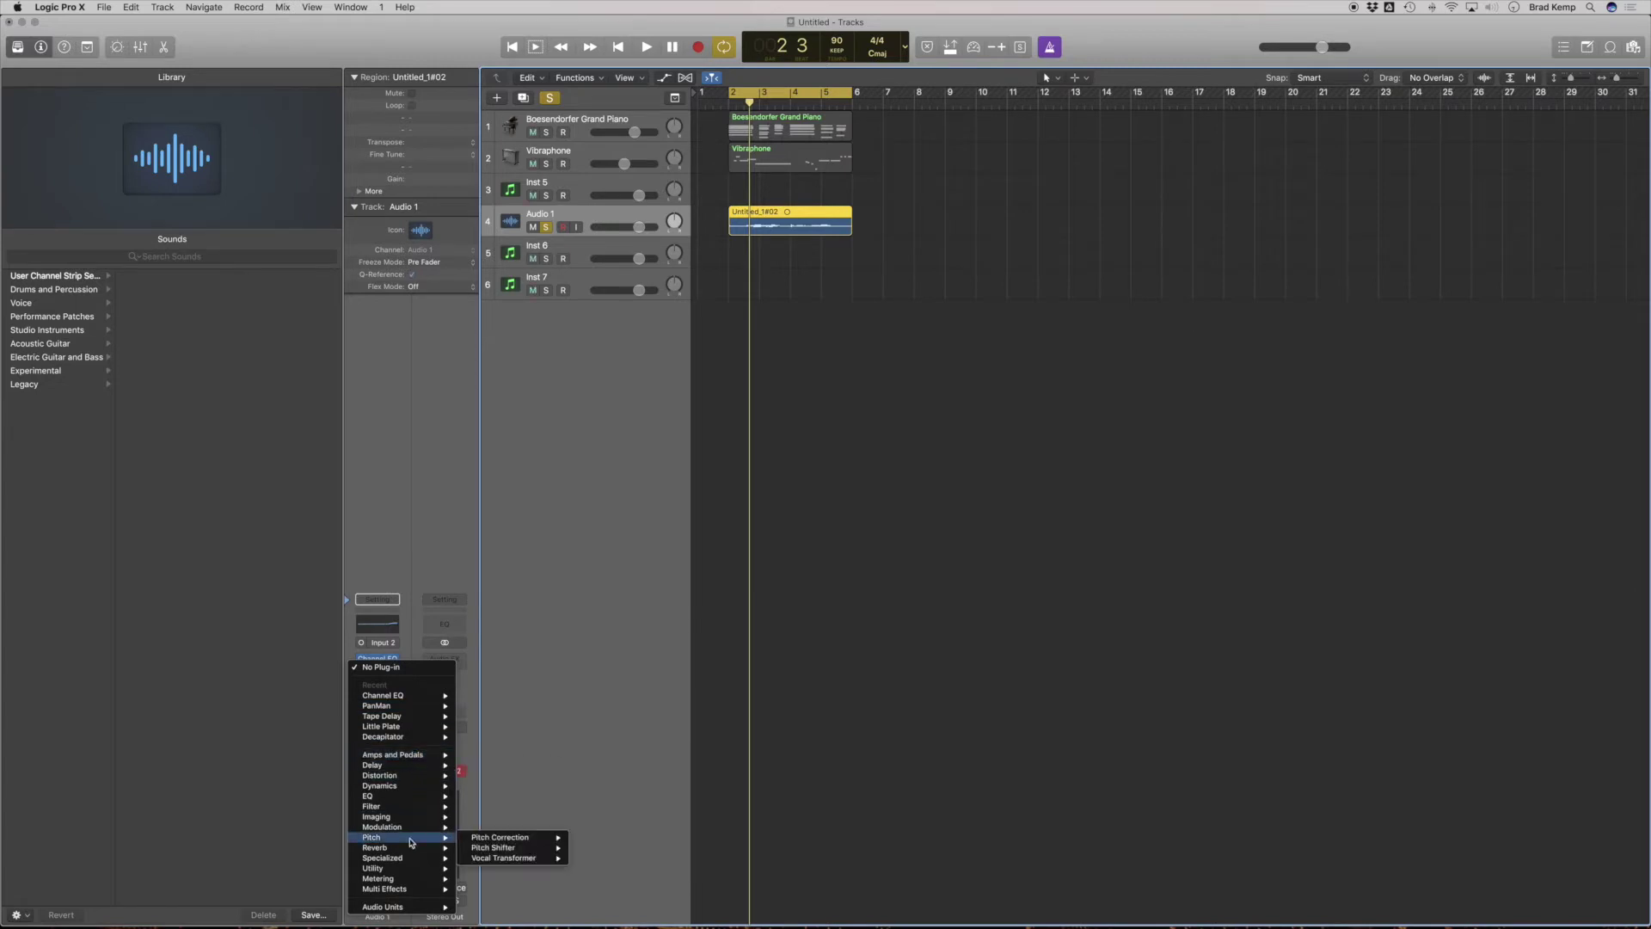
Insert Pitch Correction after Channel EQ and move its window clear of the Library
{"action": "mouse_move", "coordinate": [407, 847]}
{"action": "left_click", "coordinate": [519, 844]}
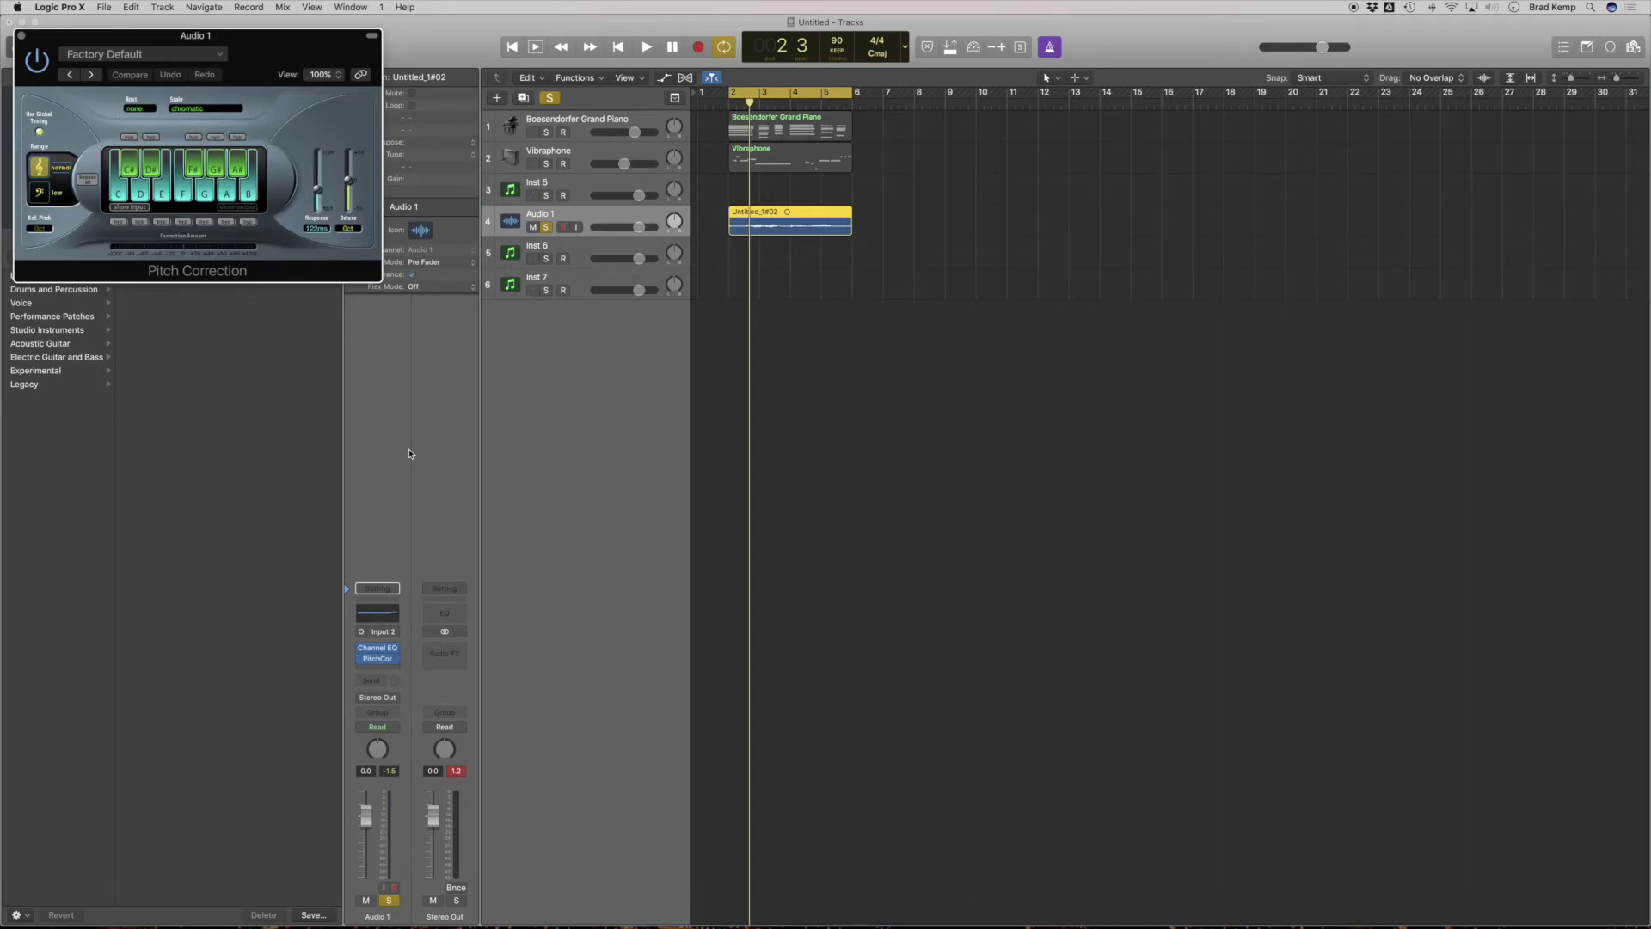
{"action": "left_click_drag", "start_coordinate": [280, 41], "coordinate": [1082, 392]}
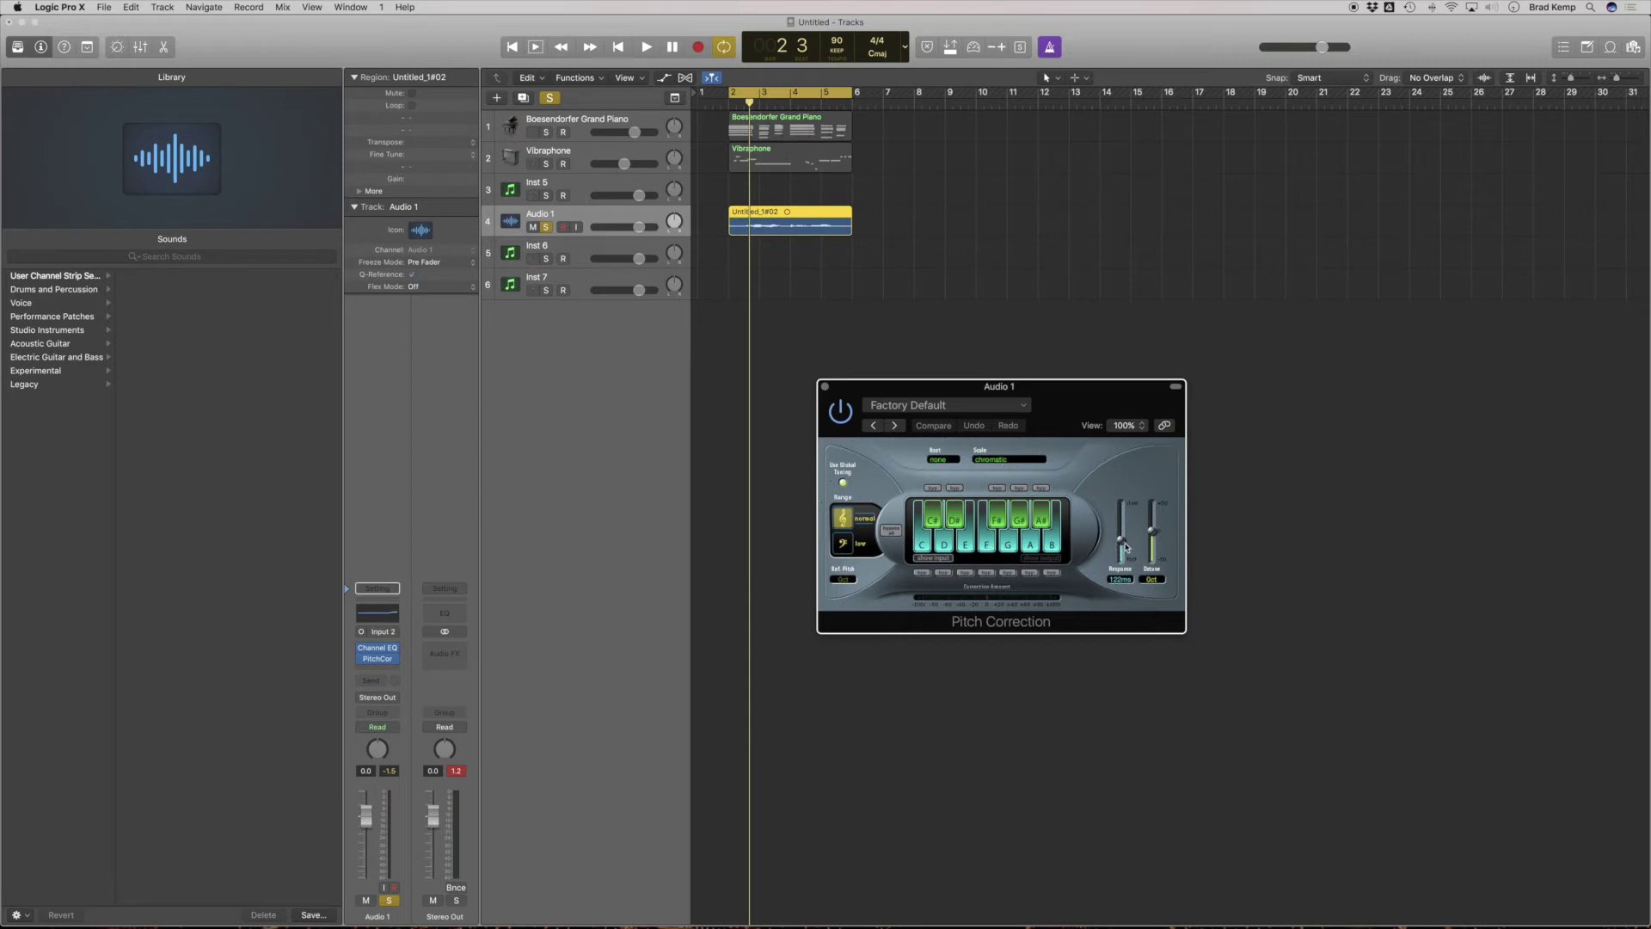
Lower Pitch Correction's Response time, remove the sharp notes from the scale, and audition the vocal
{"action": "mouse_move", "coordinate": [1122, 542]}
{"action": "left_mouse_down"}
{"action": "mouse_move", "coordinate": [1122, 561]}
{"action": "mouse_move", "coordinate": [1123, 526]}
{"action": "left_mouse_up"}
{"action": "key", "text": "space"}
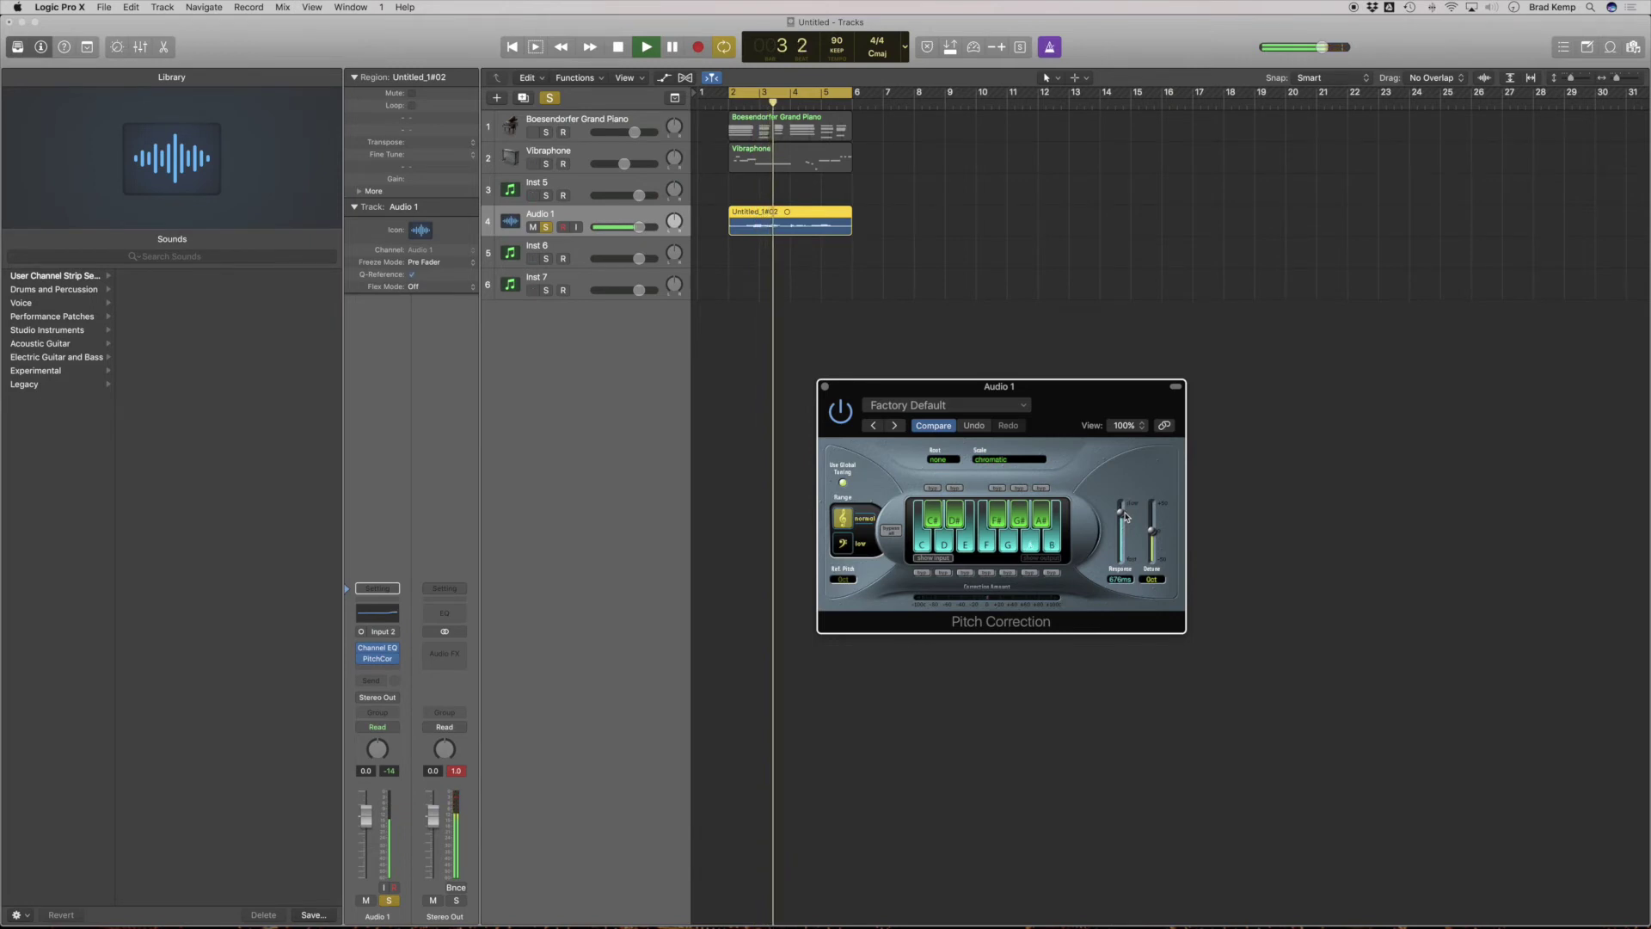
{"action": "left_click_drag", "start_coordinate": [933, 522], "coordinate": [1113, 636]}
{"action": "key", "text": "space"}
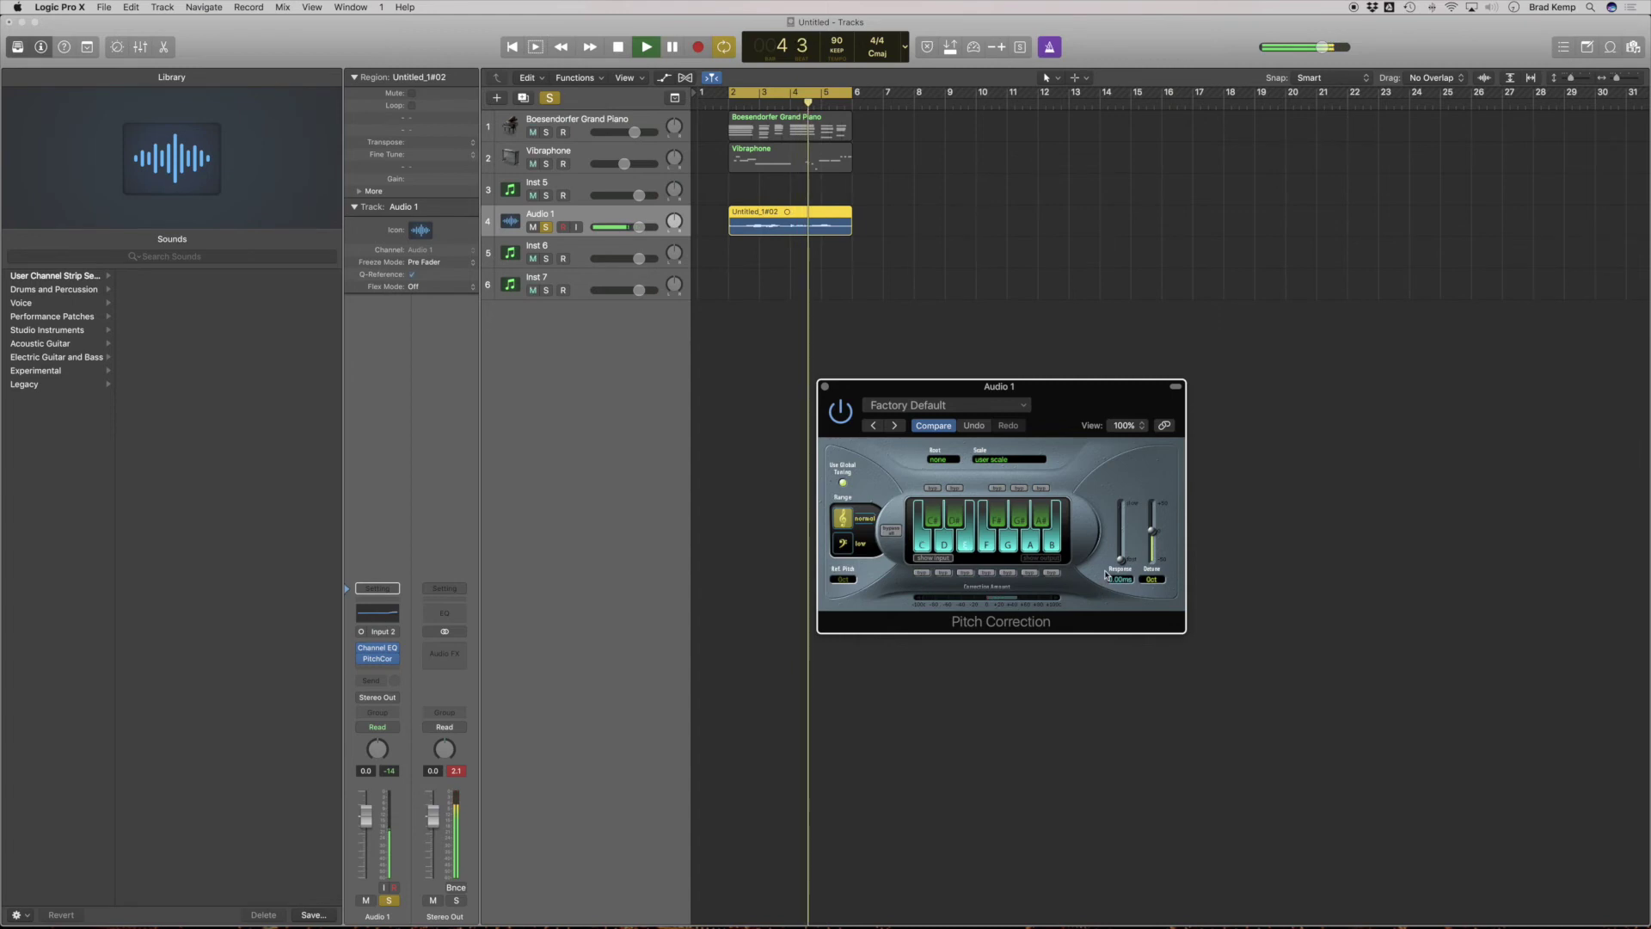
Close Pitch Correction, stop playback, and zoom the tracks to fit the regions from bar 2 to 6
{"action": "left_click", "coordinate": [825, 386]}
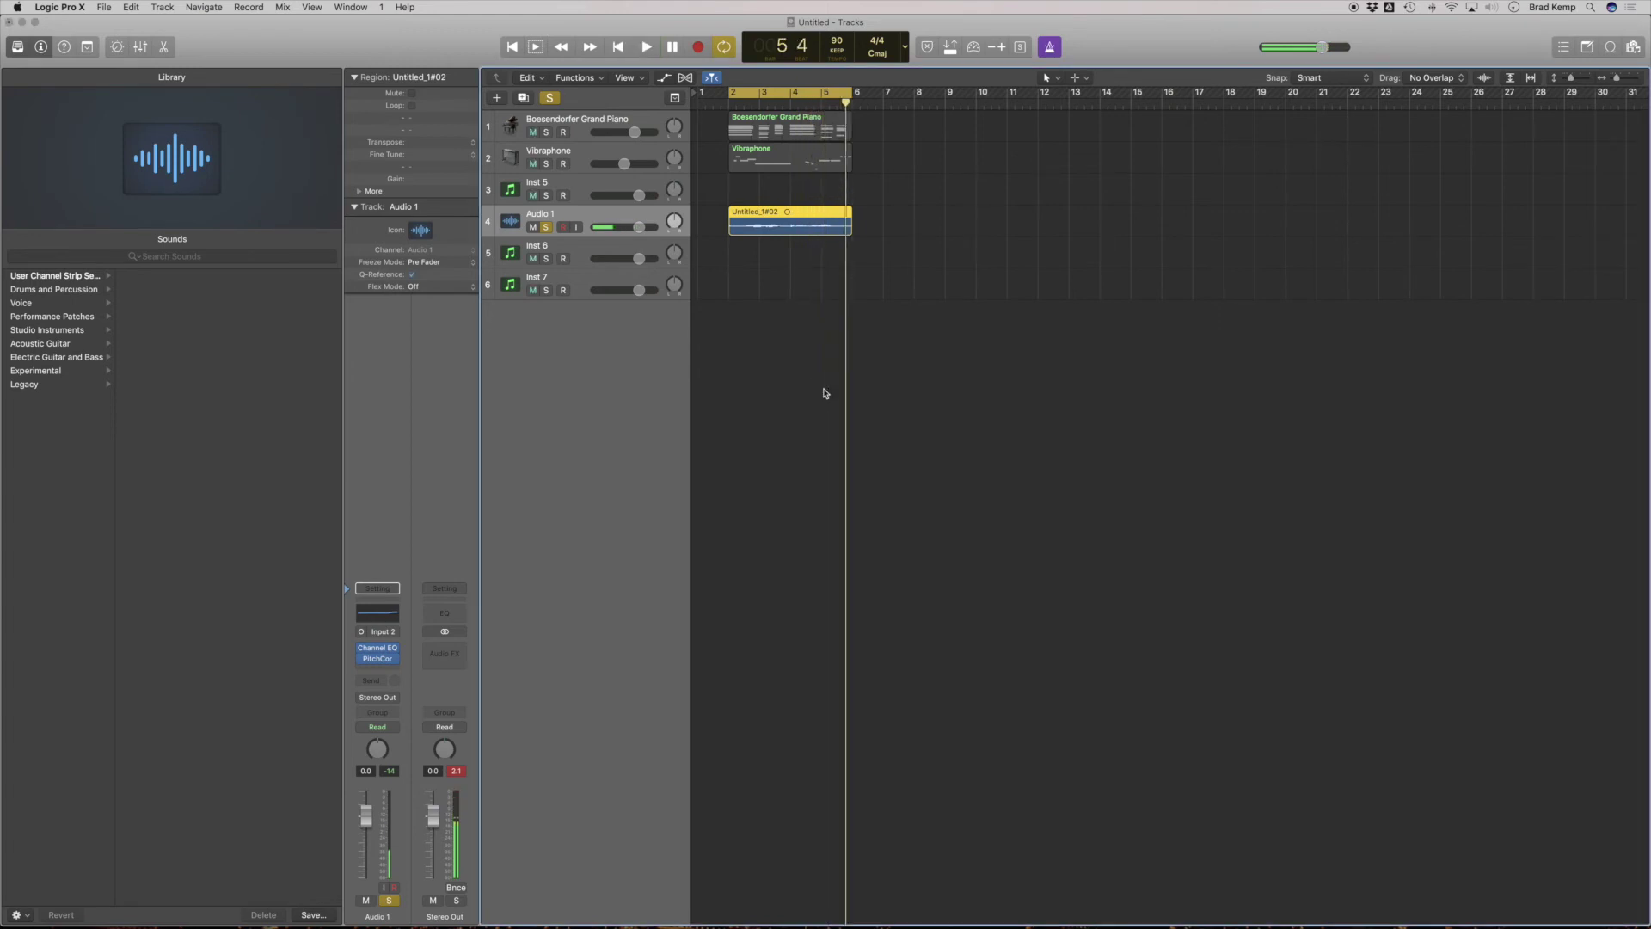
{"action": "key", "text": "space"}
{"action": "key", "text": "z"}
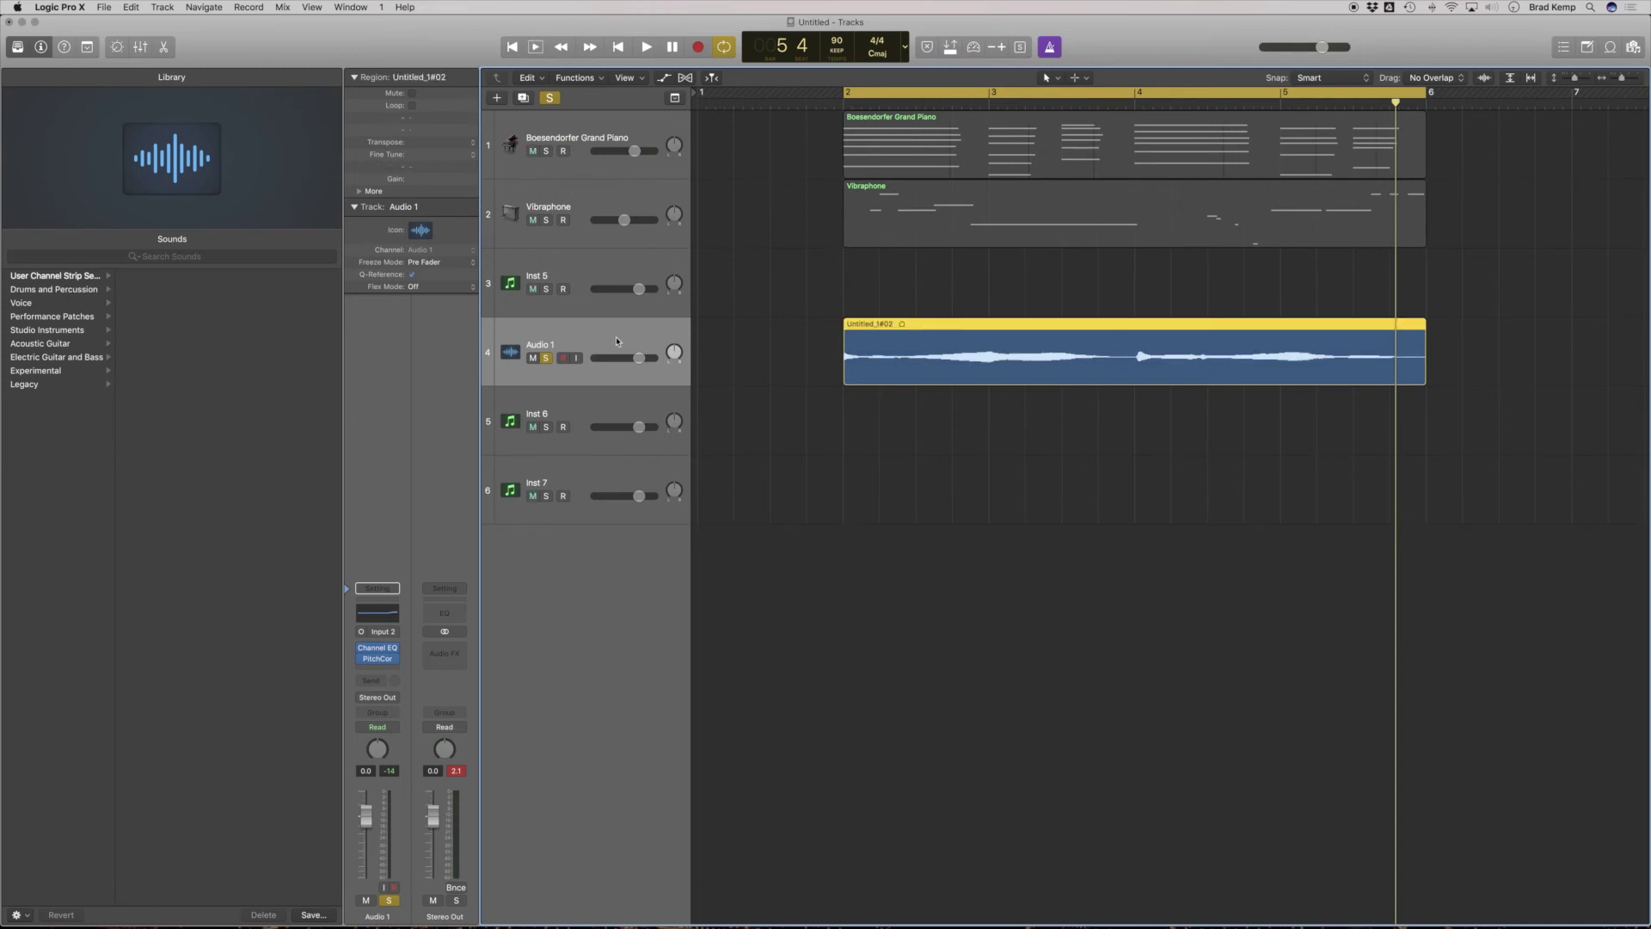